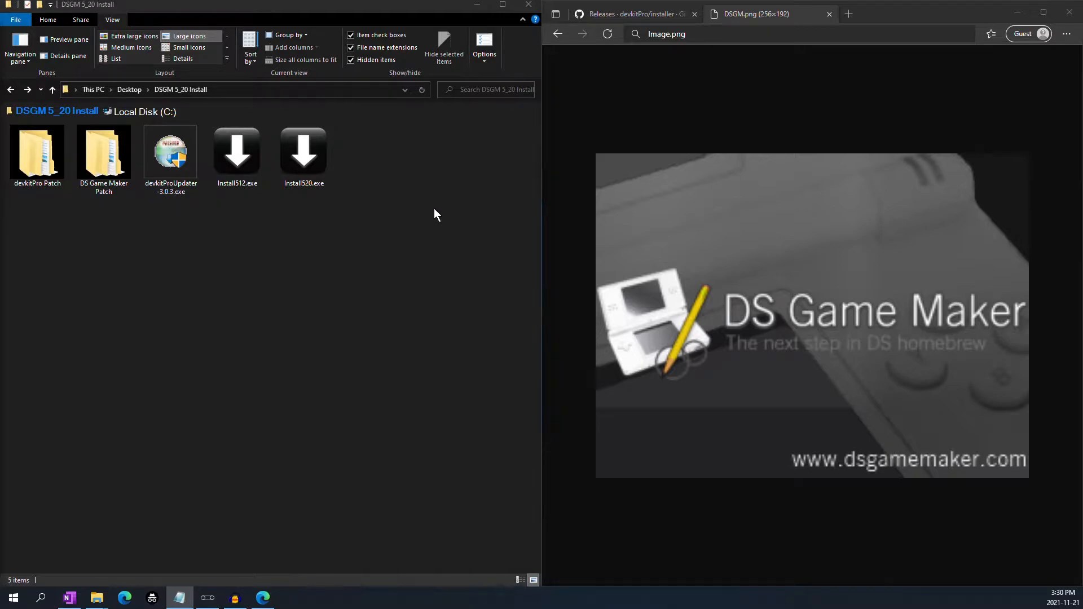
Run devkitProUpdater-3.0.3.exe, choosing to download and install the files and to remove the downloaded files after installation
left_click(620, 14)
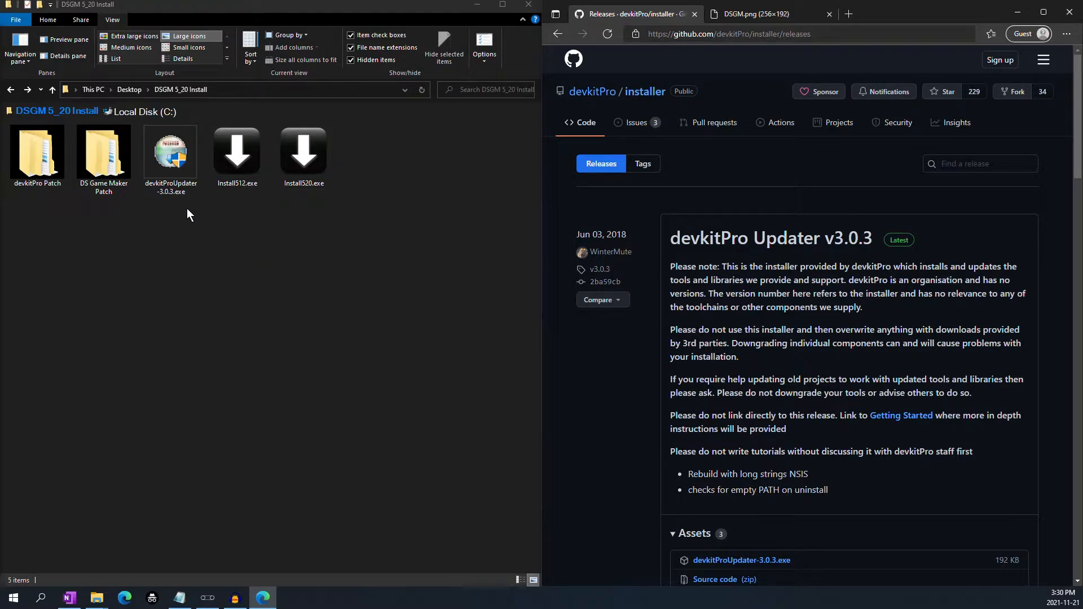
double_click(164, 160)
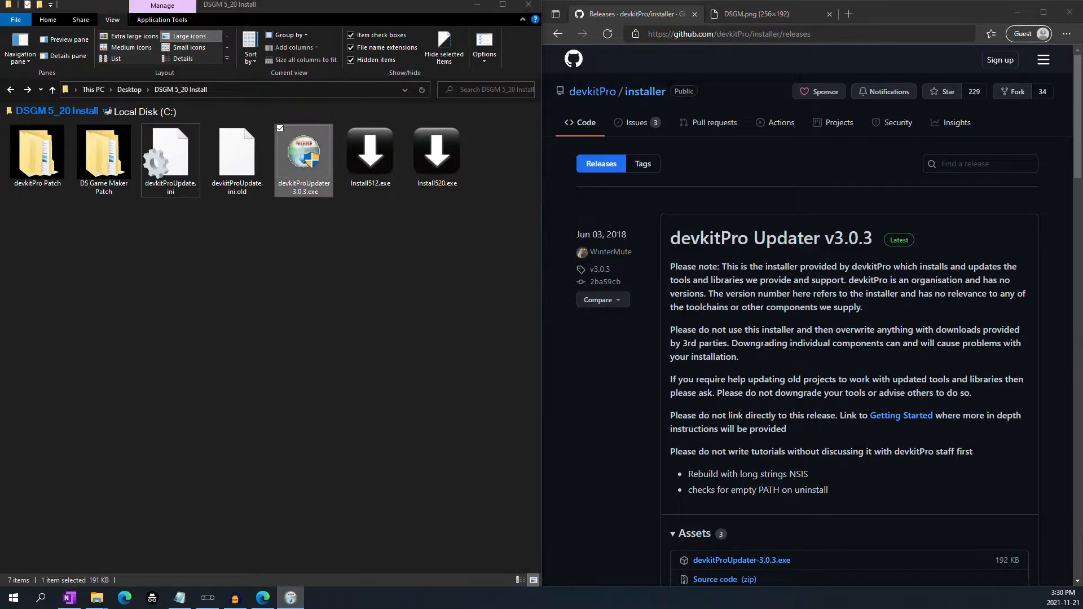
left_click_drag(171, 183, 431, 218)
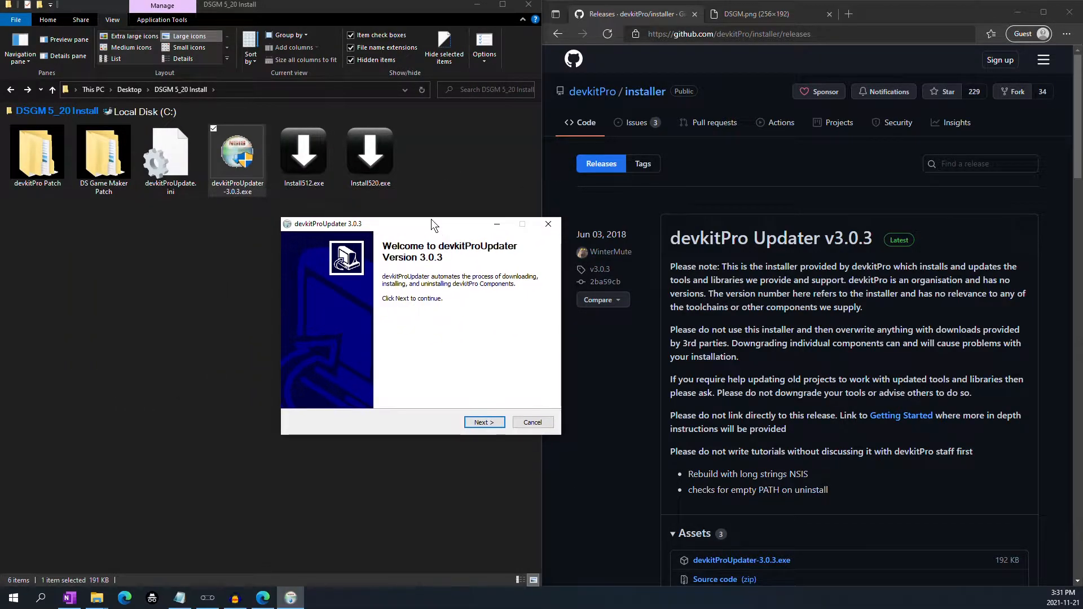
left_click(486, 424)
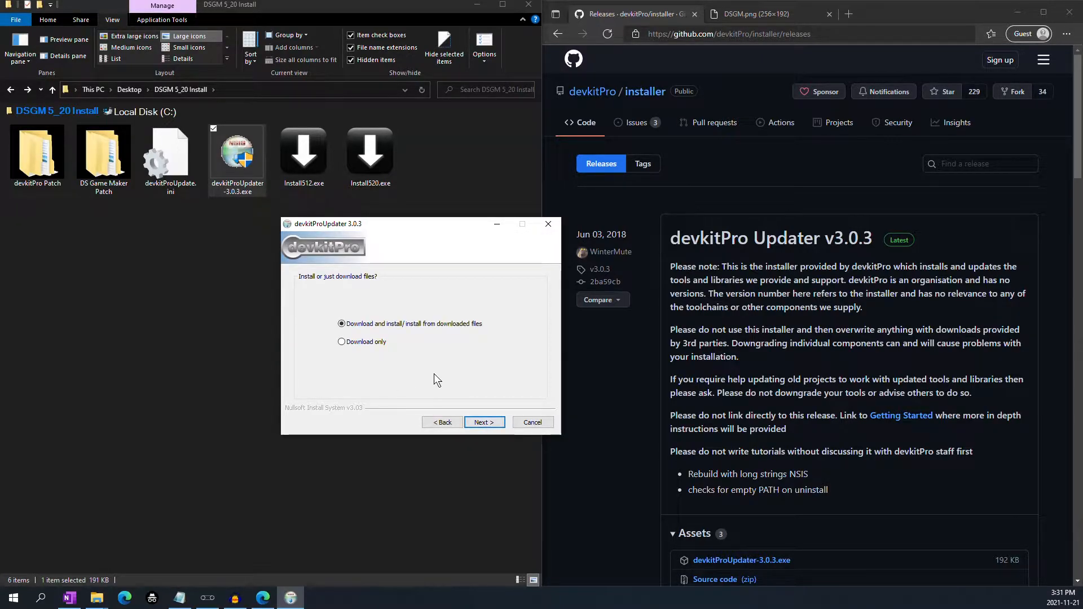
left_click(484, 423)
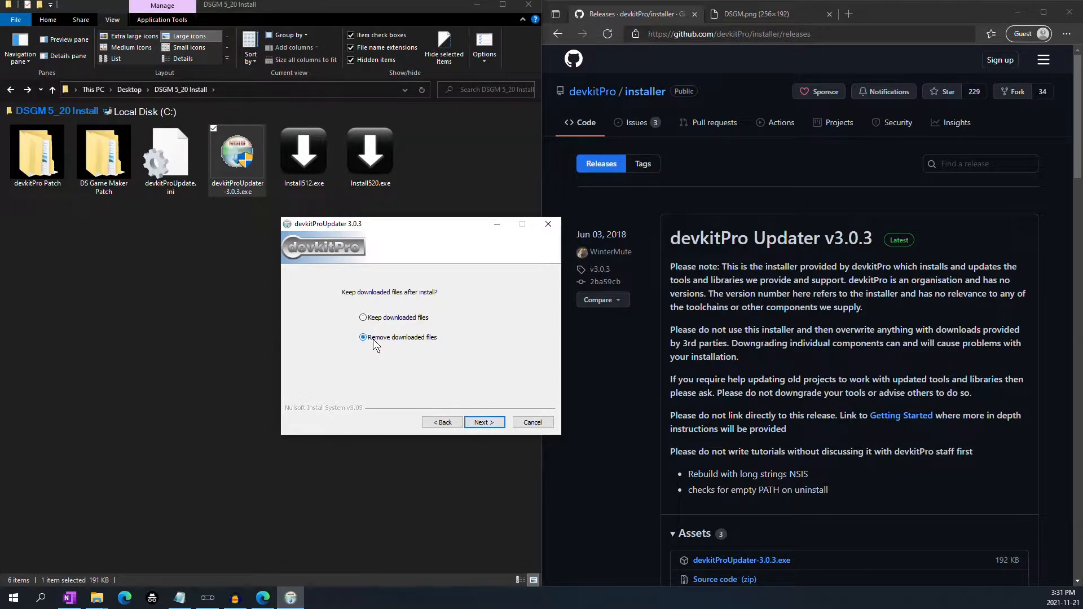
left_click(483, 422)
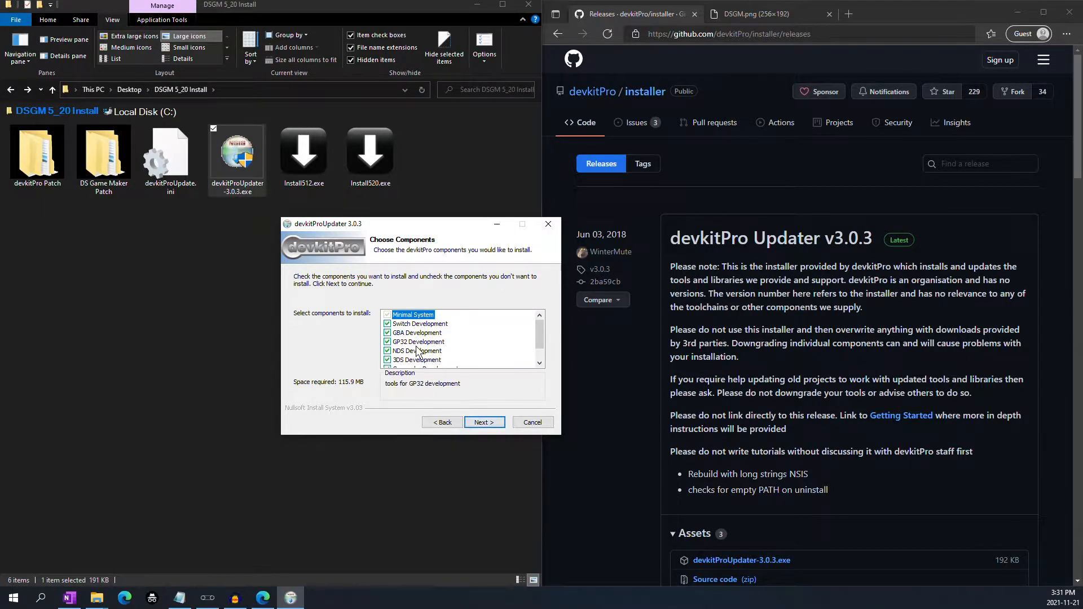
Exclude the Switch, GBA, GP32, 3DS, Gamecube and Wii development components, keep NDS Development selected, and continue
left_click(387, 324)
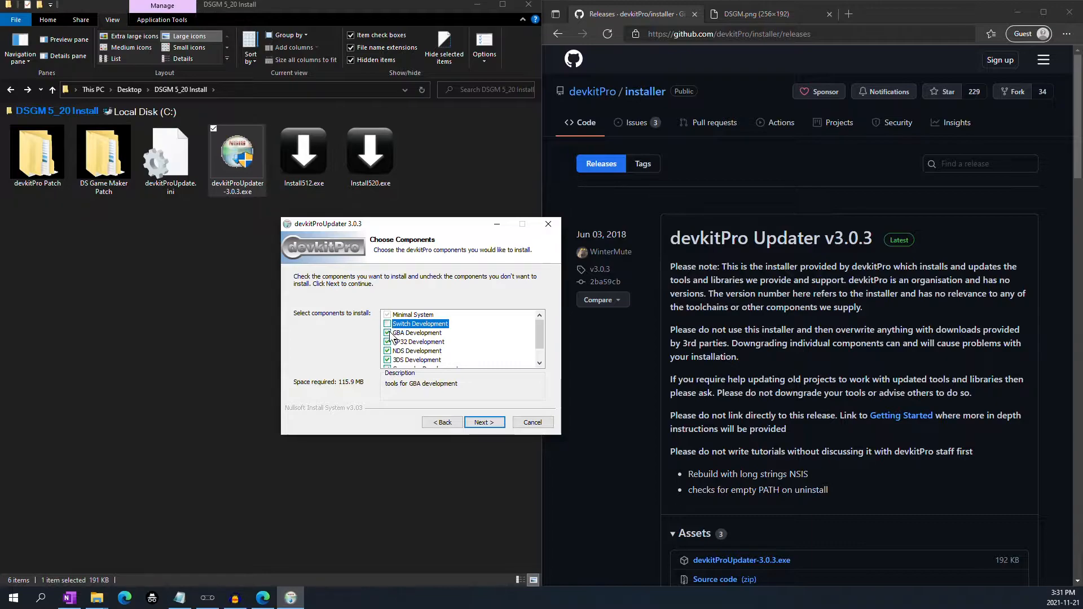
left_click(387, 333)
left_click(388, 342)
left_click(389, 360)
scroll(389, 360, "down", 1)
left_click(389, 351)
left_click(390, 358)
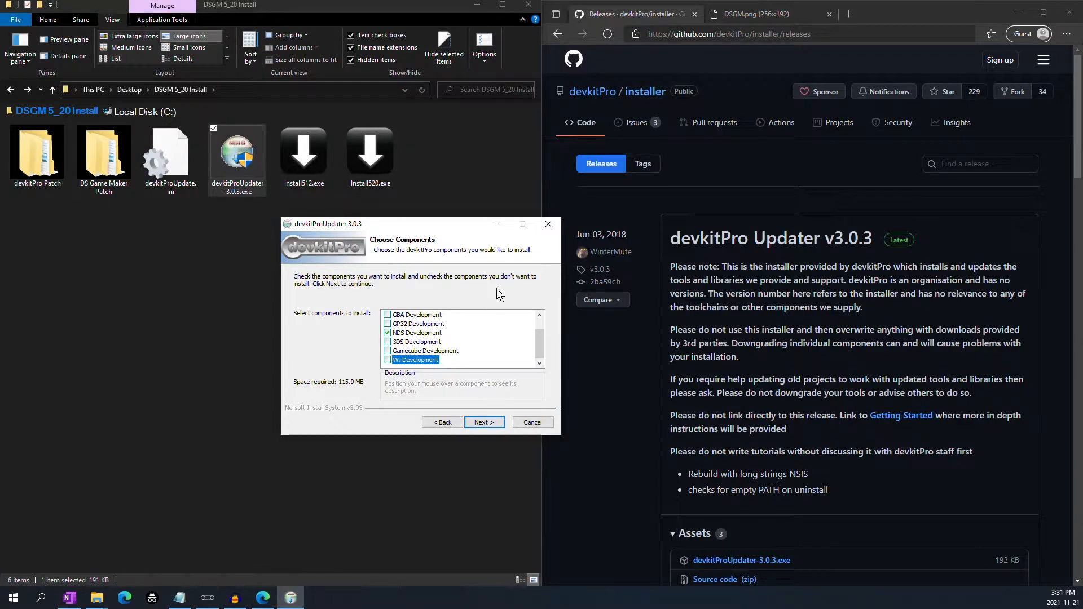
scroll(479, 349, "up", 1)
left_click(483, 424)
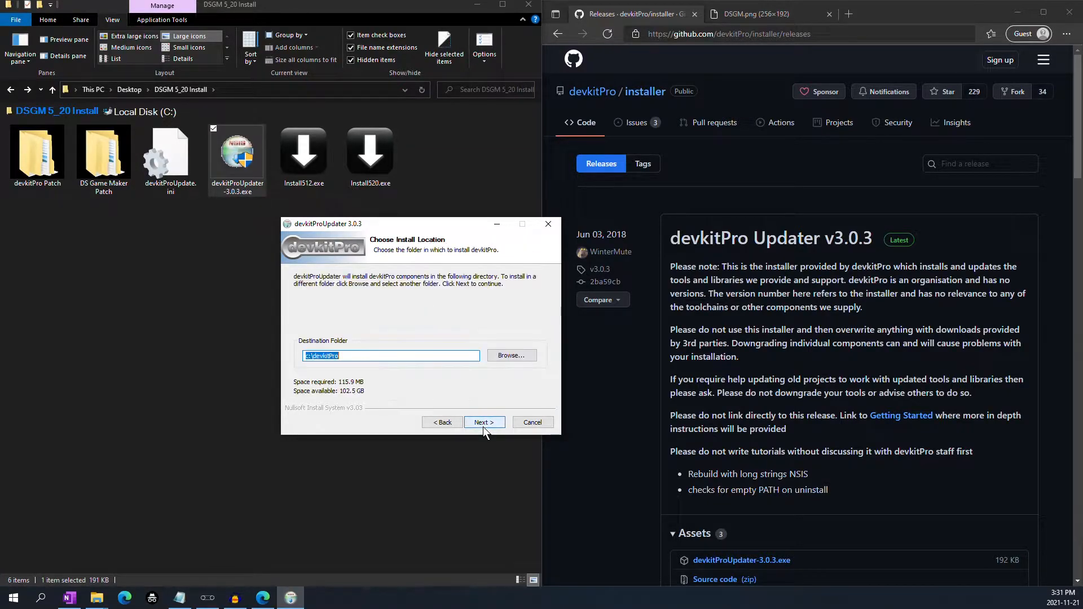
Install devkitPro into c:\devkitPro with the devkitPro Start Menu folder and finish the setup wizard
left_click(484, 424)
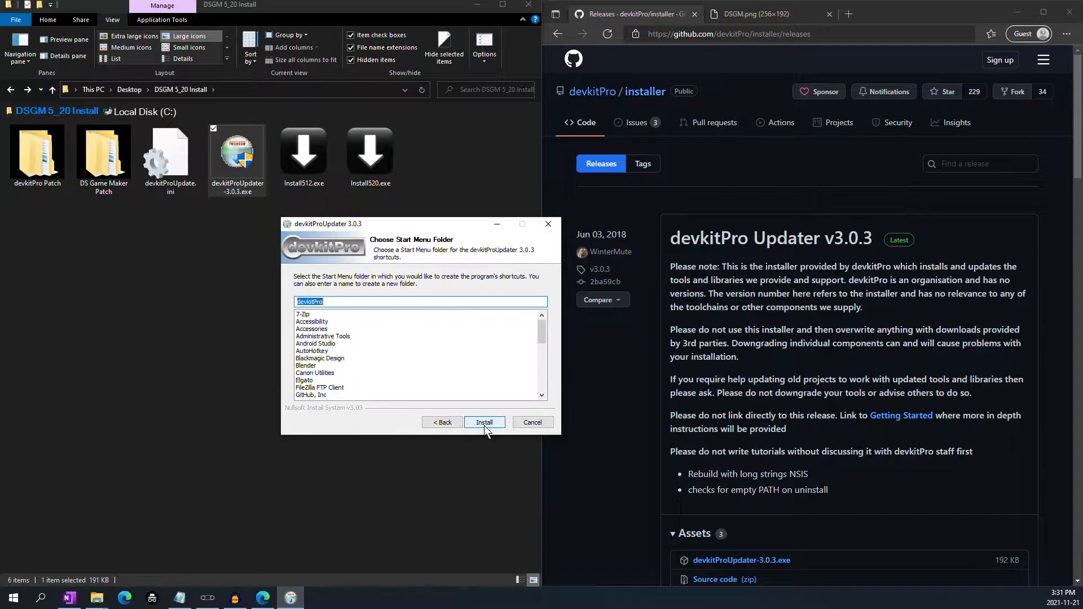
left_click(483, 422)
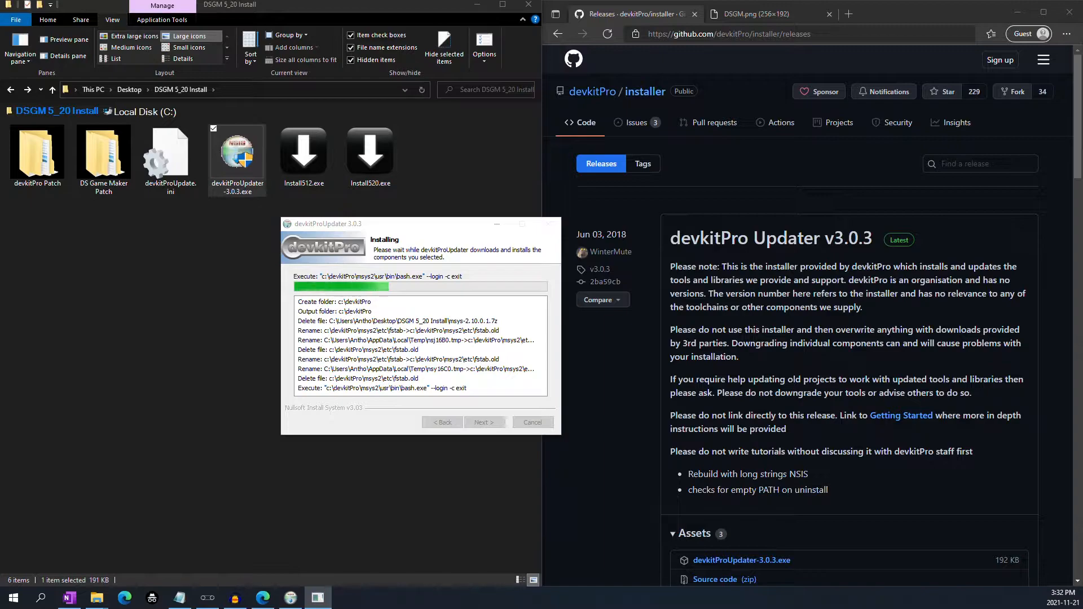
left_click_drag(411, 248, 843, 86)
left_click_drag(439, 224, 323, 220)
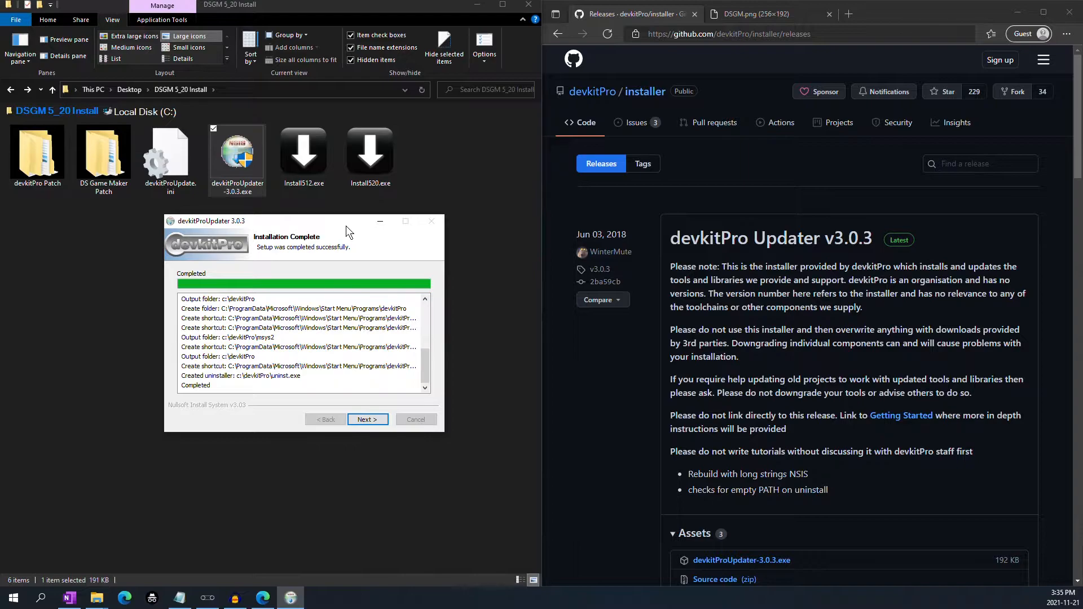
left_click(376, 421)
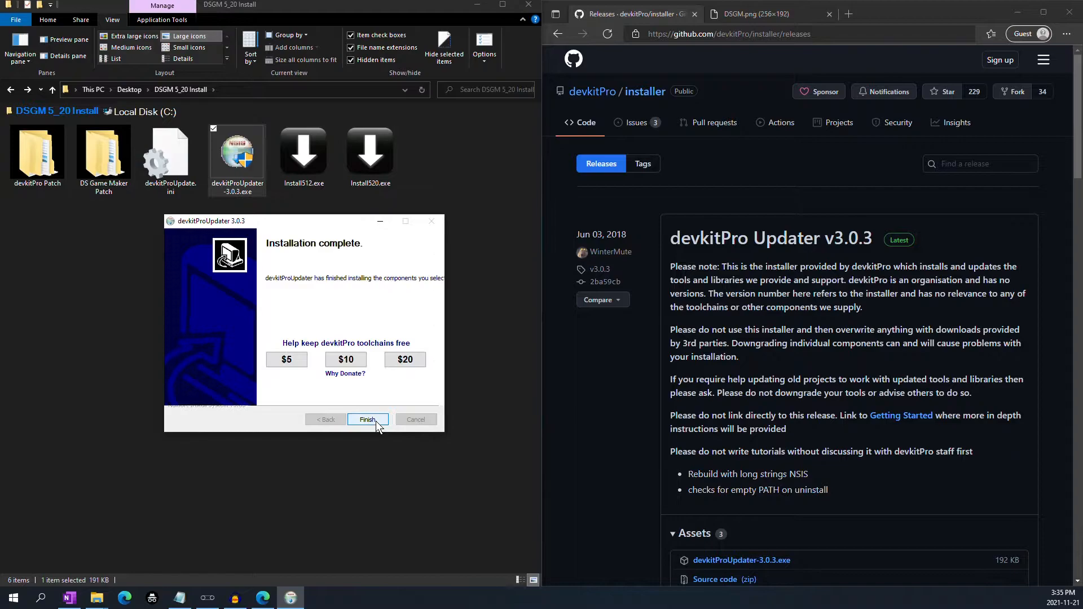
left_click(375, 421)
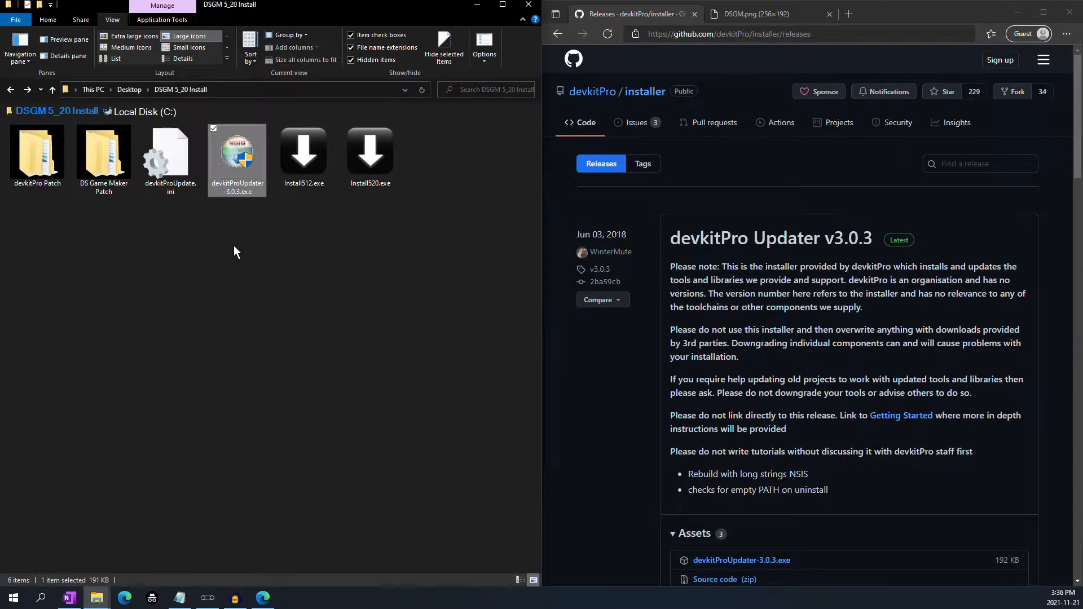
Delete all files and folders inside the devkitPro folder on Local Disk (C:)
left_click(159, 115)
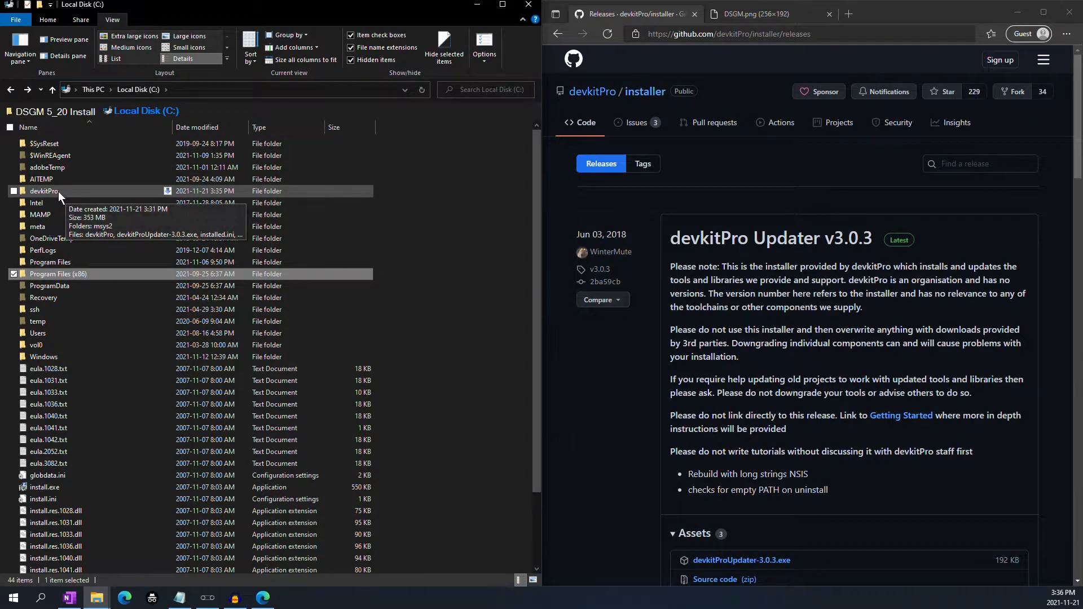
double_click(61, 191)
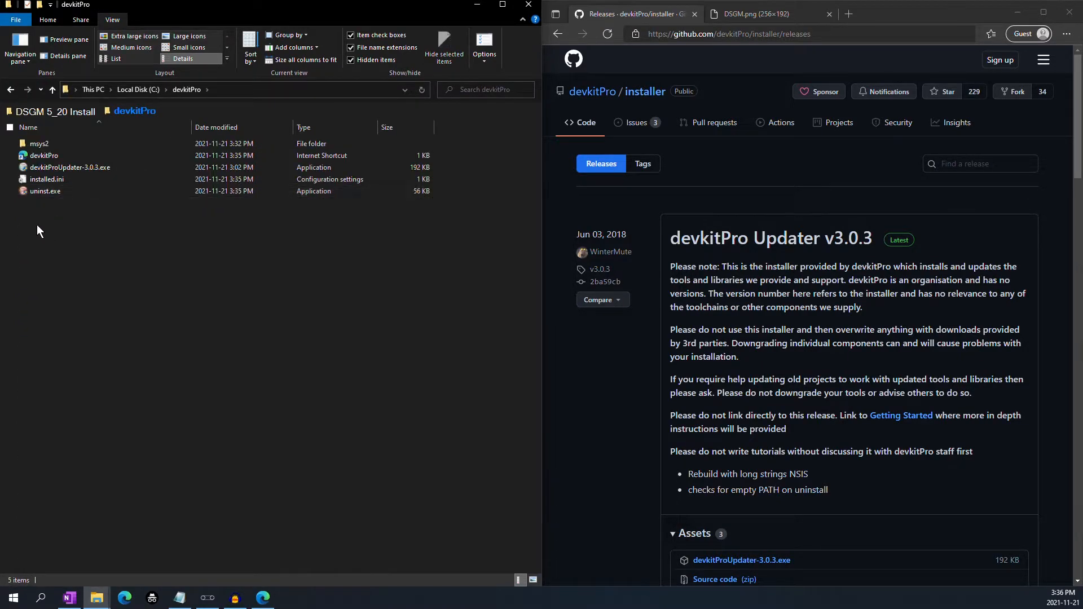
left_click_drag(59, 216, 50, 136)
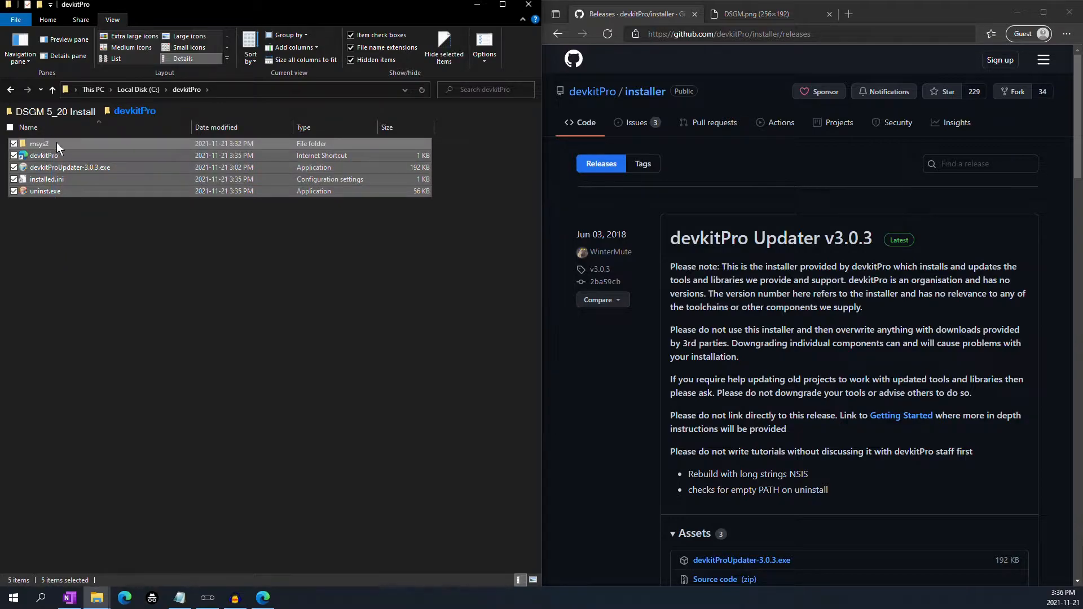
key("Delete")
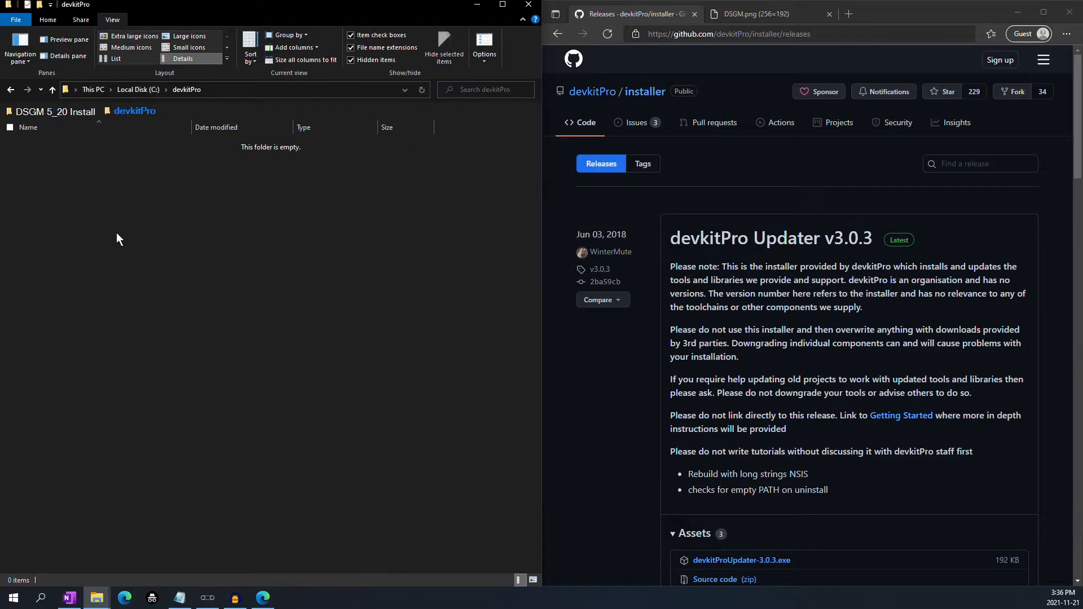
Copy the entire contents of the devkitPro folder found inside devkitPro Patch in DSGM 5_20 Install
left_click(62, 113)
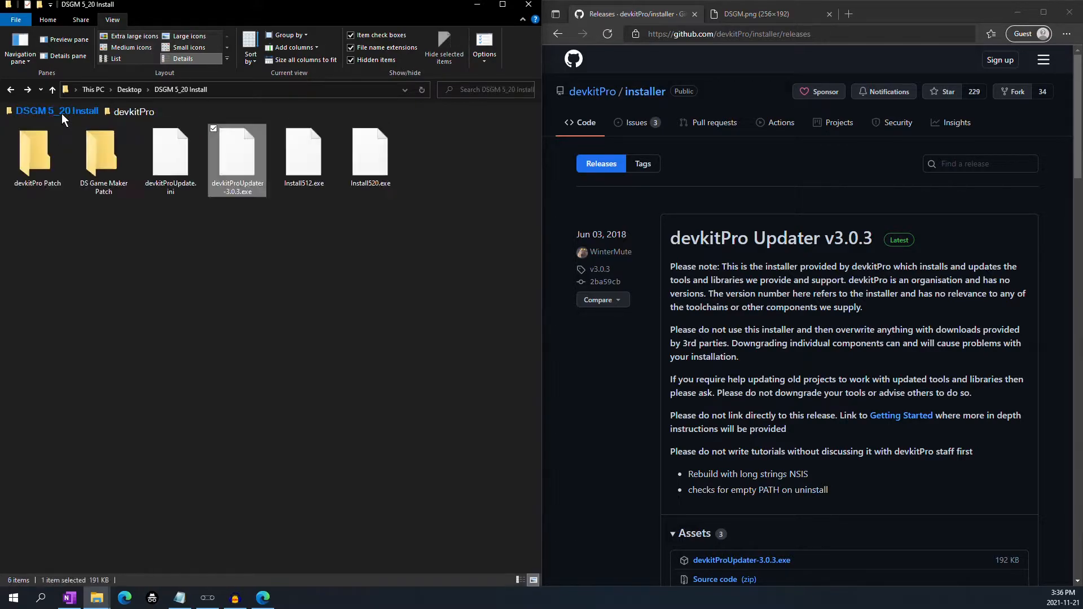
left_click(33, 164)
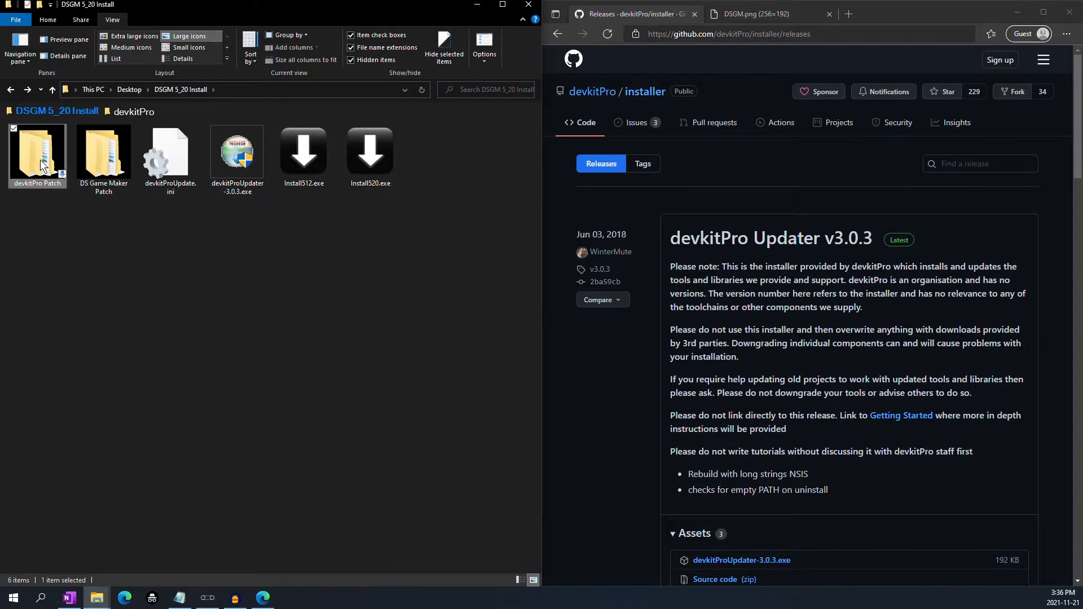
double_click(36, 155)
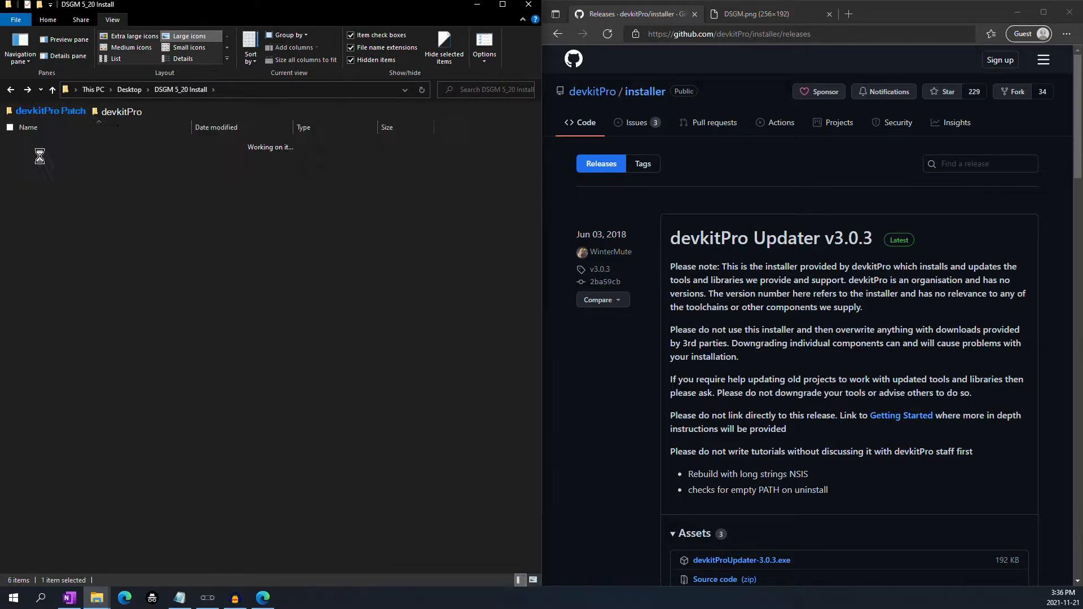
double_click(46, 145)
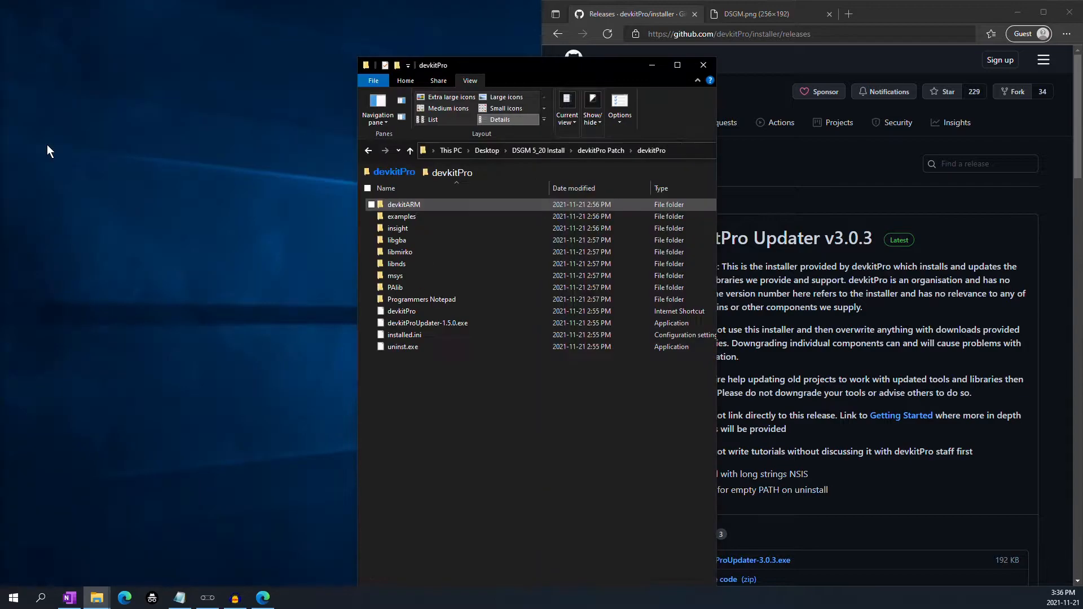
left_click_drag(527, 69, 497, 63)
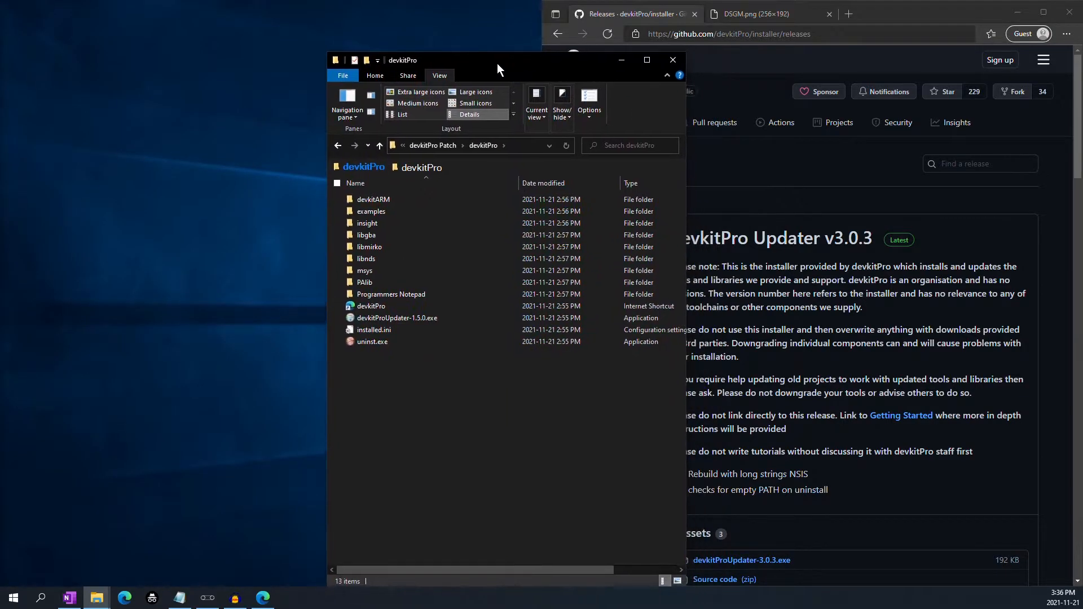
key("super+Left")
left_click_drag(63, 342, 86, 154)
right_click(86, 153)
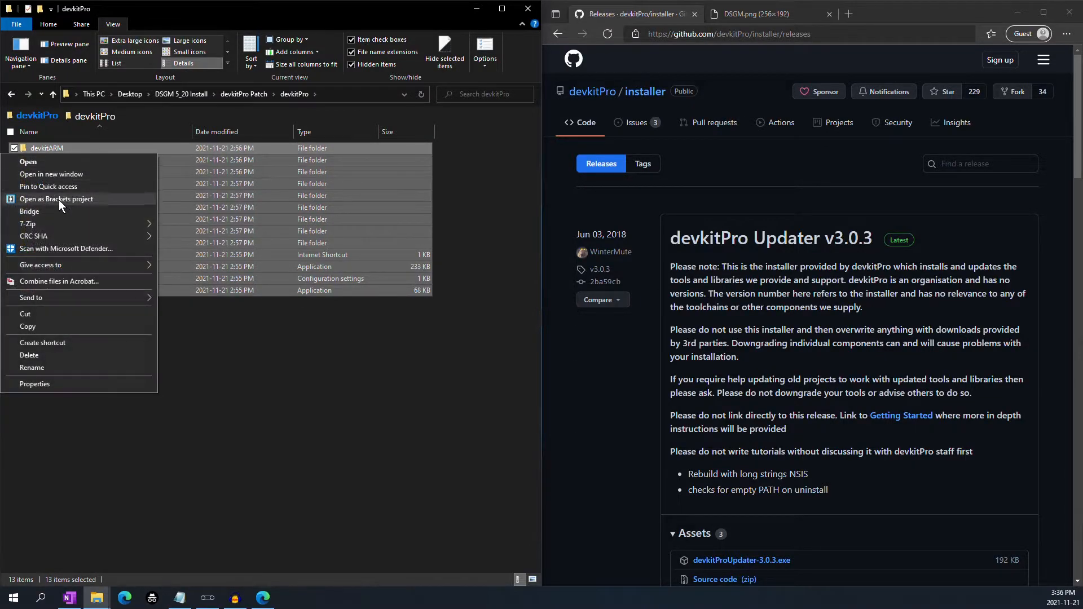
left_click(40, 327)
Paste the copied patch files into the empty C:\devkitPro folder
left_click(105, 116)
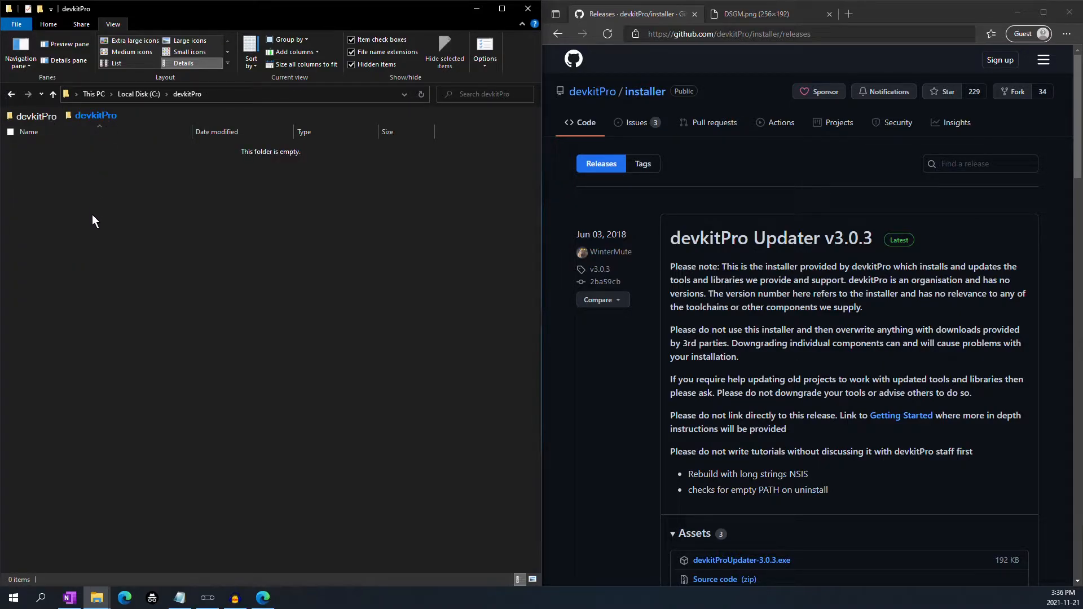
right_click(84, 209)
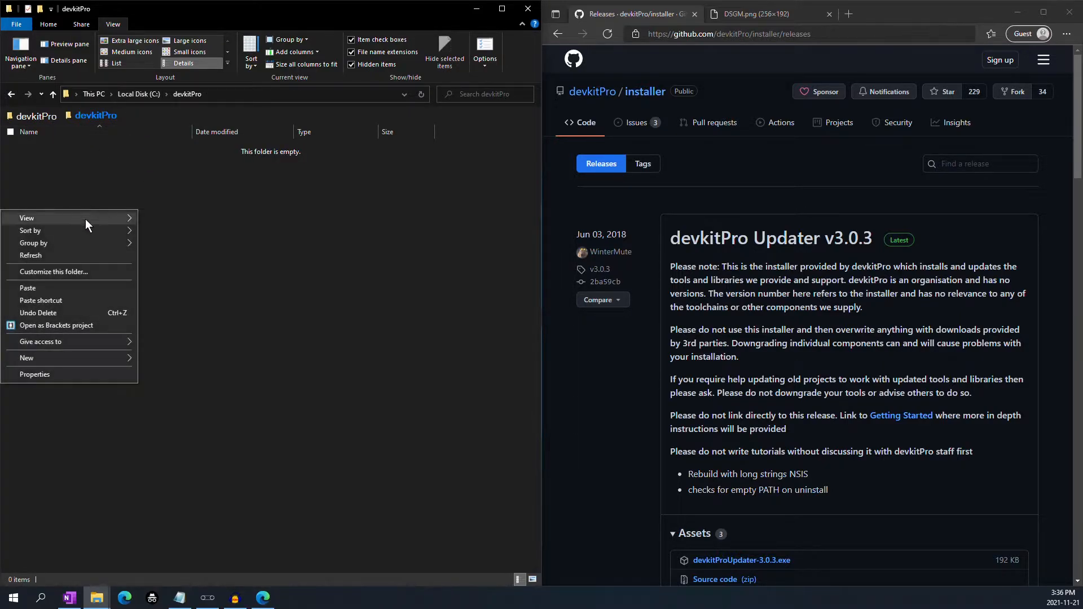
left_click(86, 287)
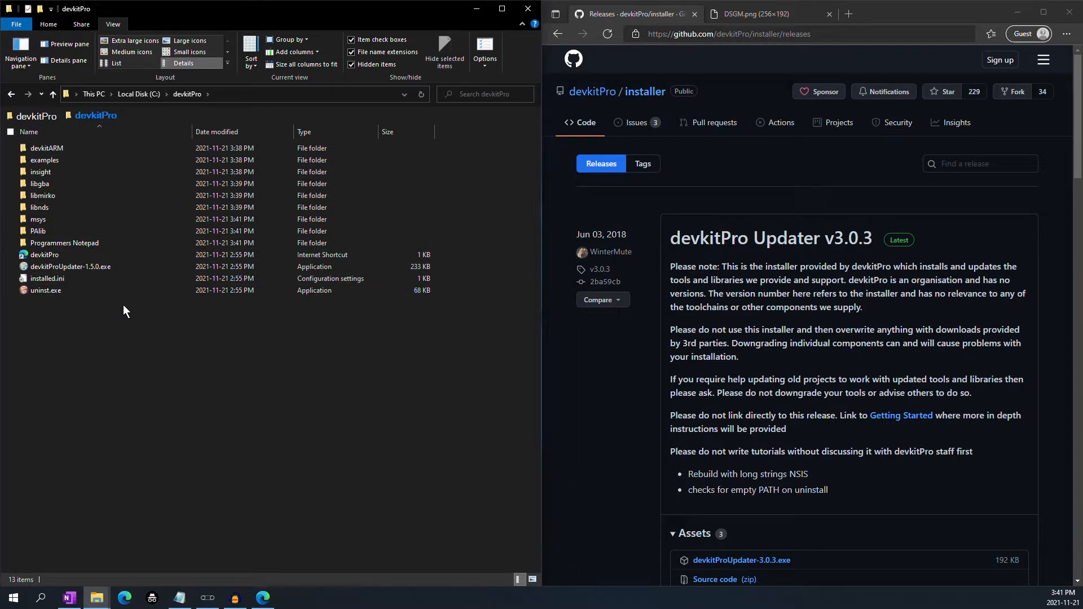
Return to the DSGM 5_20 Install folder and launch the DS Game Maker installer Install512.exe
left_click(37, 116)
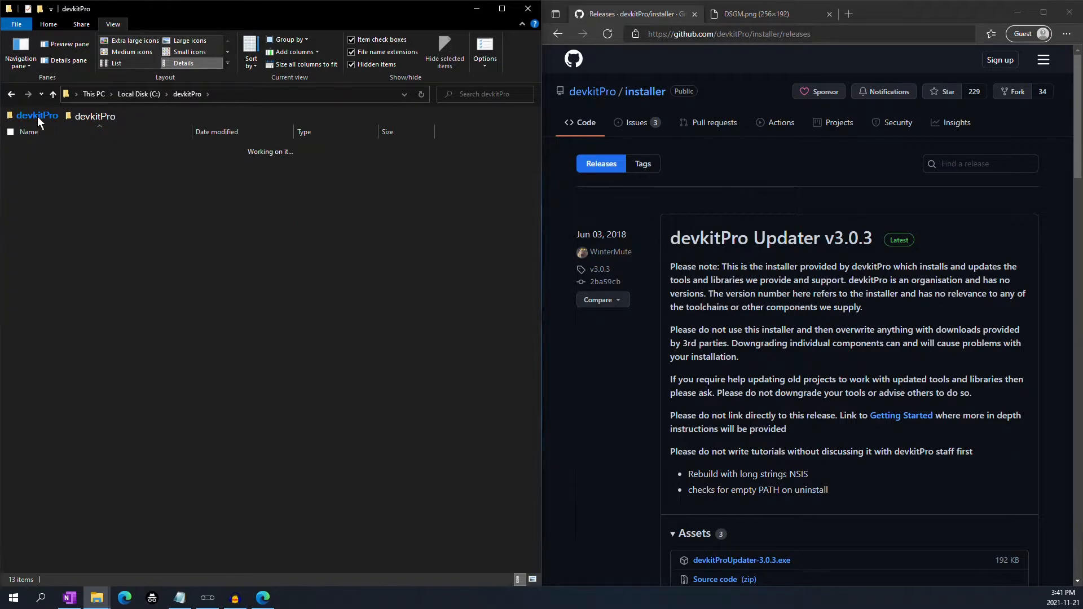
left_click(122, 355)
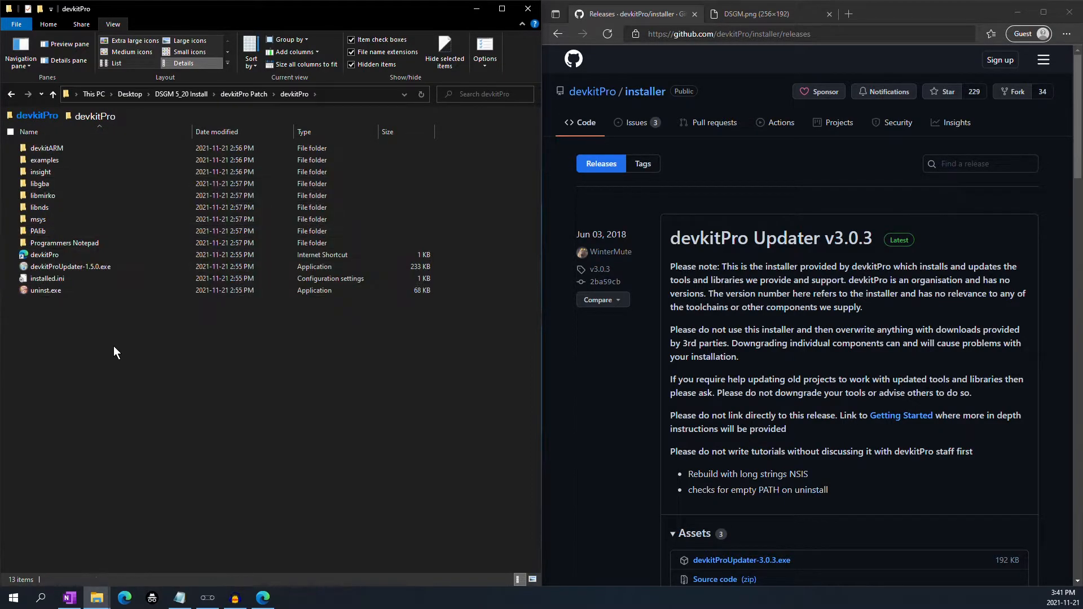
key("alt+Up")
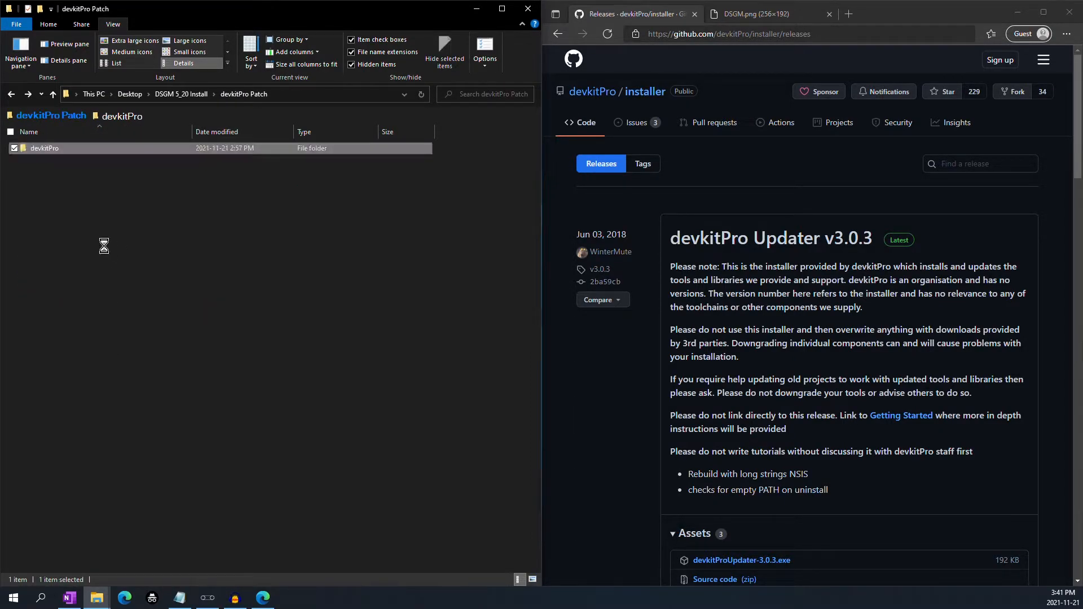
key("alt+Up")
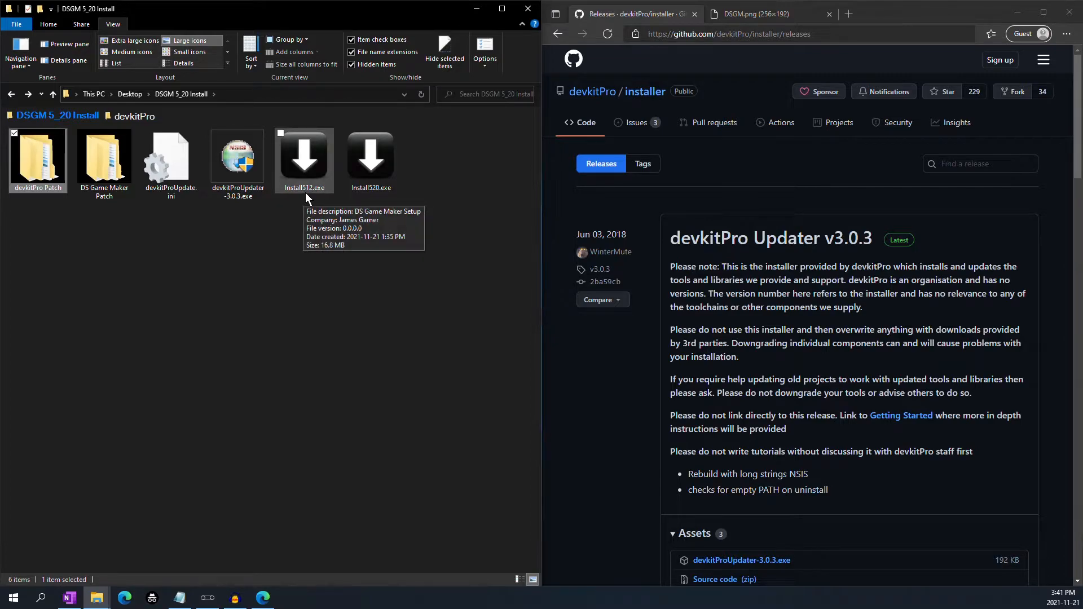
double_click(311, 163)
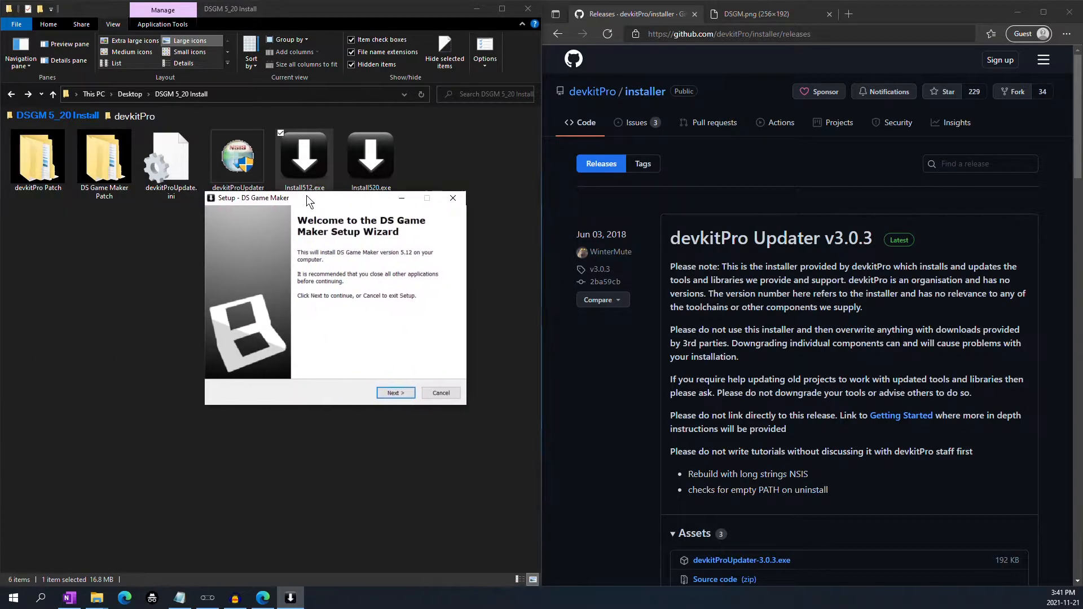
left_click_drag(306, 195, 302, 228)
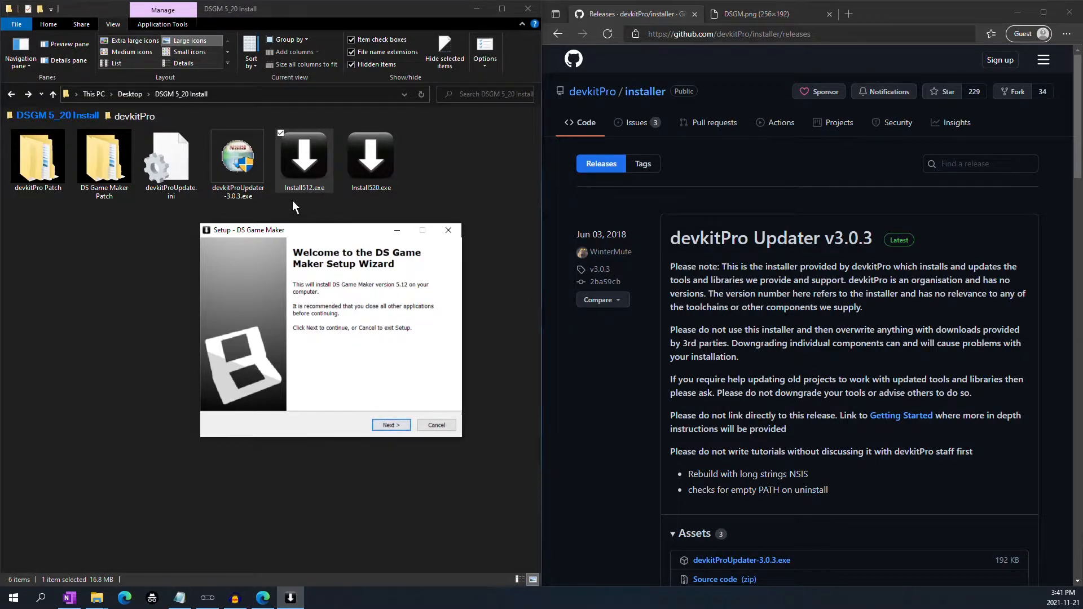
Install DS Game Maker 5.12 with the default folders and no desktop icon, and finish setup without launching the program
left_click(397, 425)
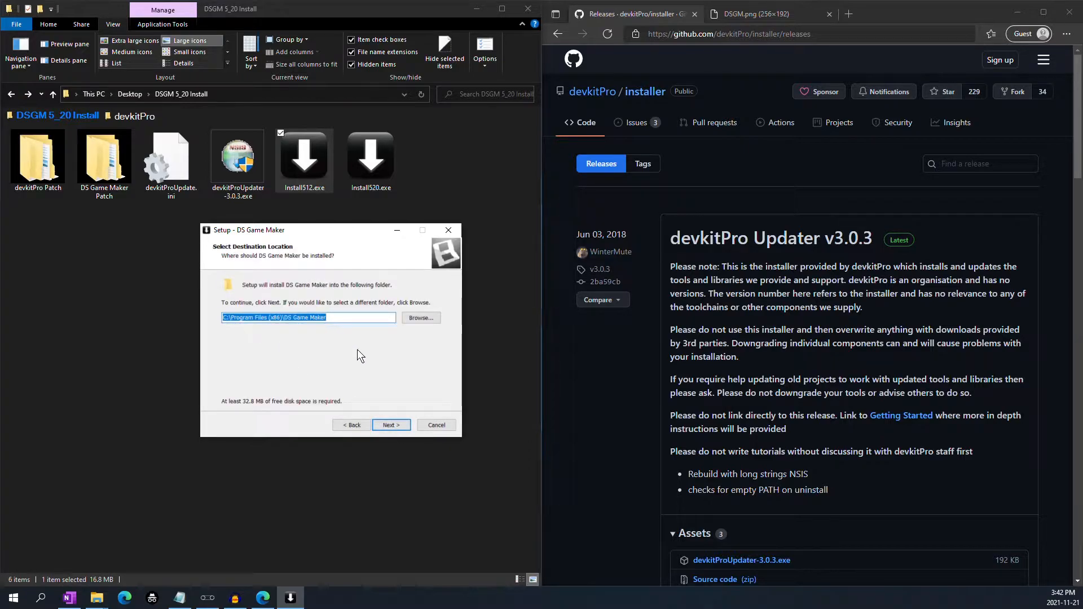
left_click(391, 422)
left_click(395, 424)
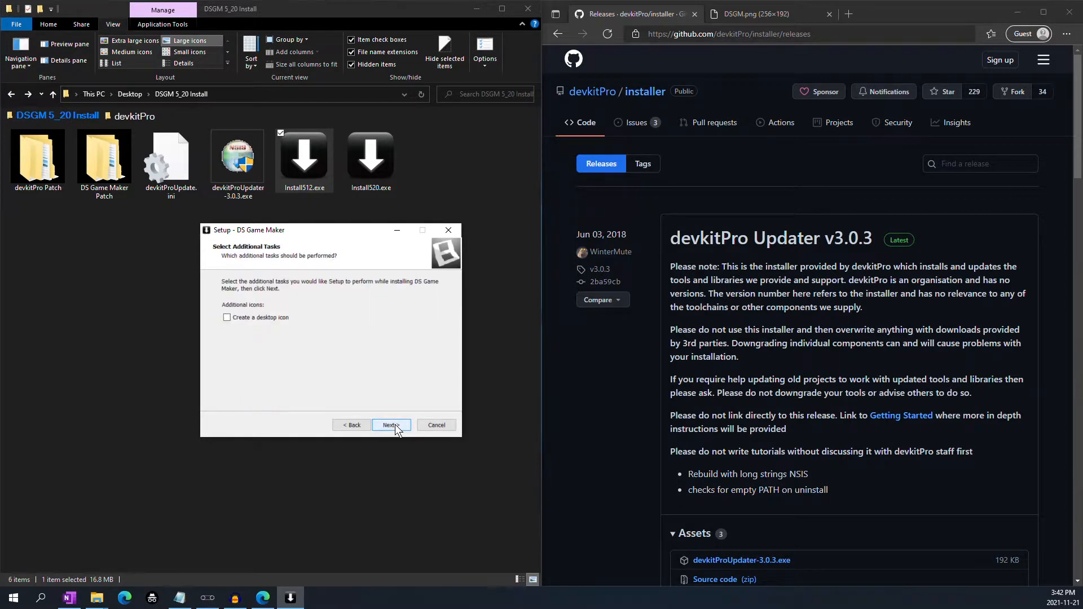
left_click(394, 422)
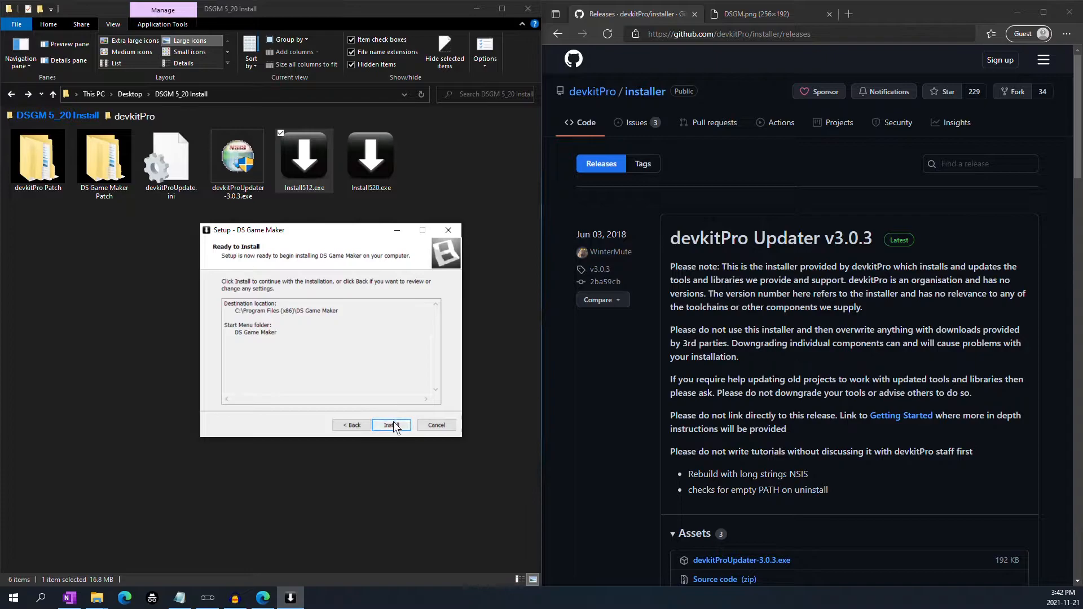
left_click(392, 425)
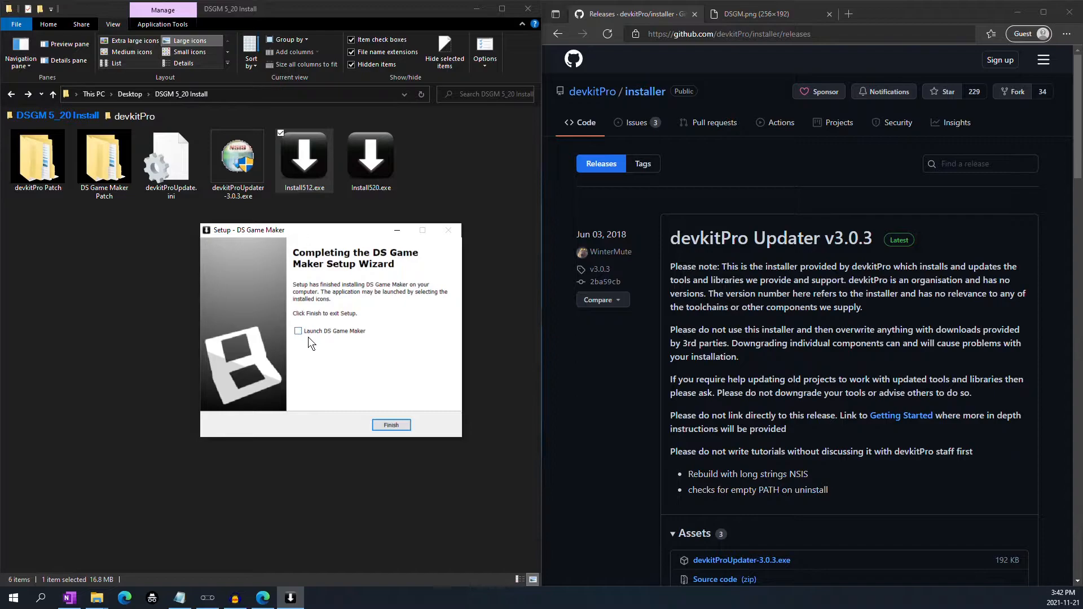
left_click(391, 424)
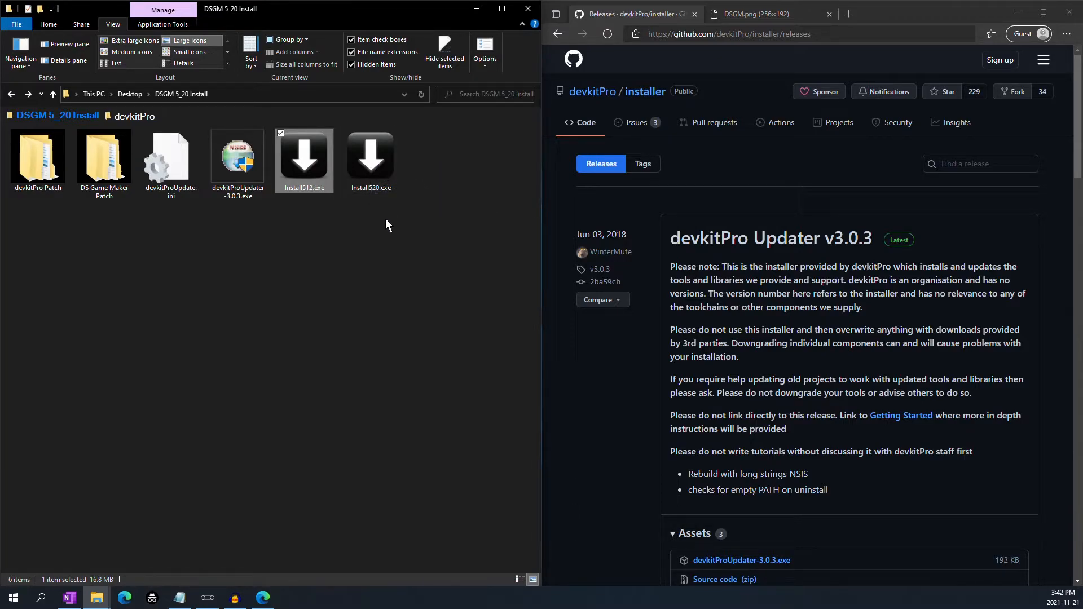
Run Install520.exe to install DS Game Maker 5.2 into the existing C:\Program Files (x86)\DS Game Maker folder, finishing without launching it
left_click(366, 166)
double_click(365, 165)
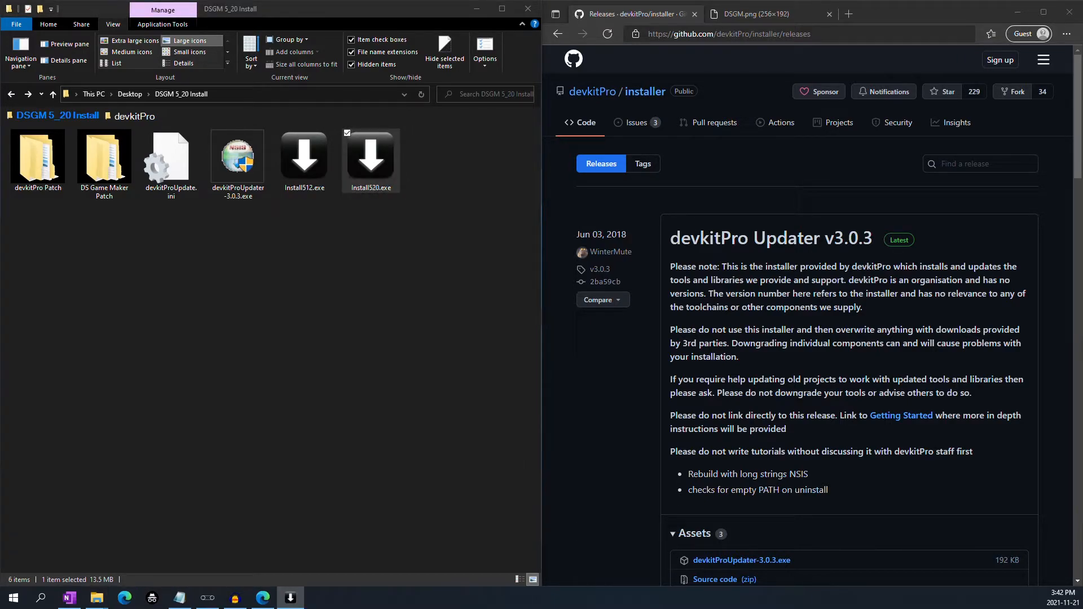
left_click_drag(226, 164, 347, 235)
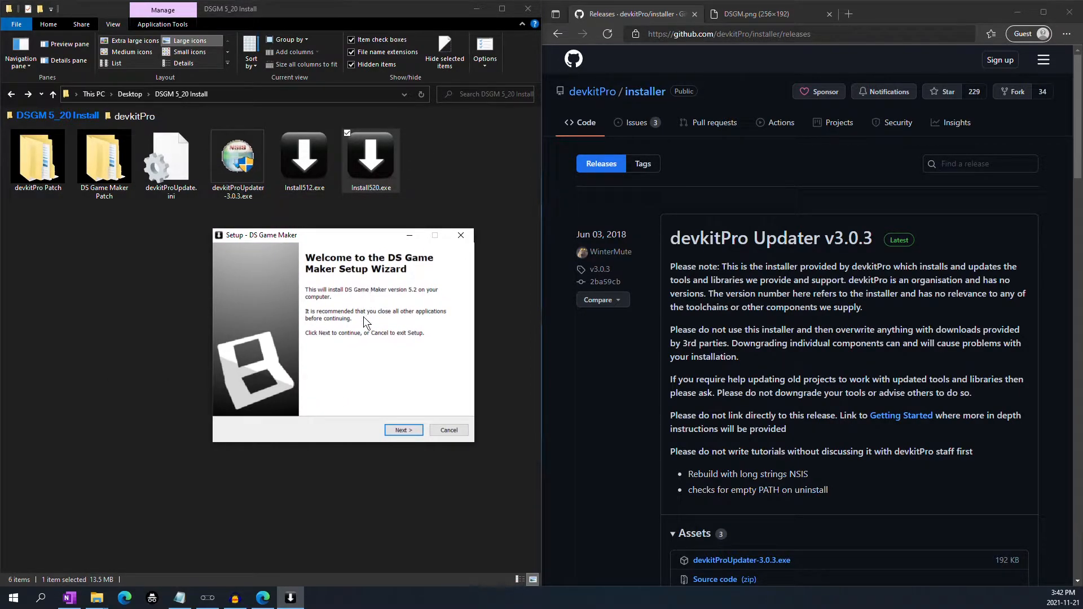
left_click(404, 431)
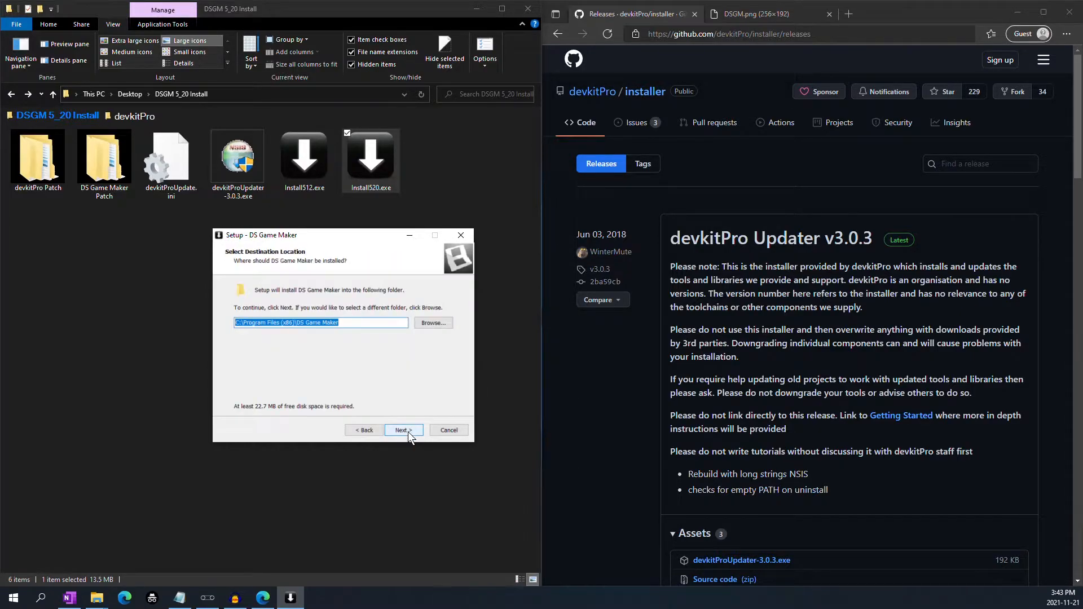
left_click(408, 431)
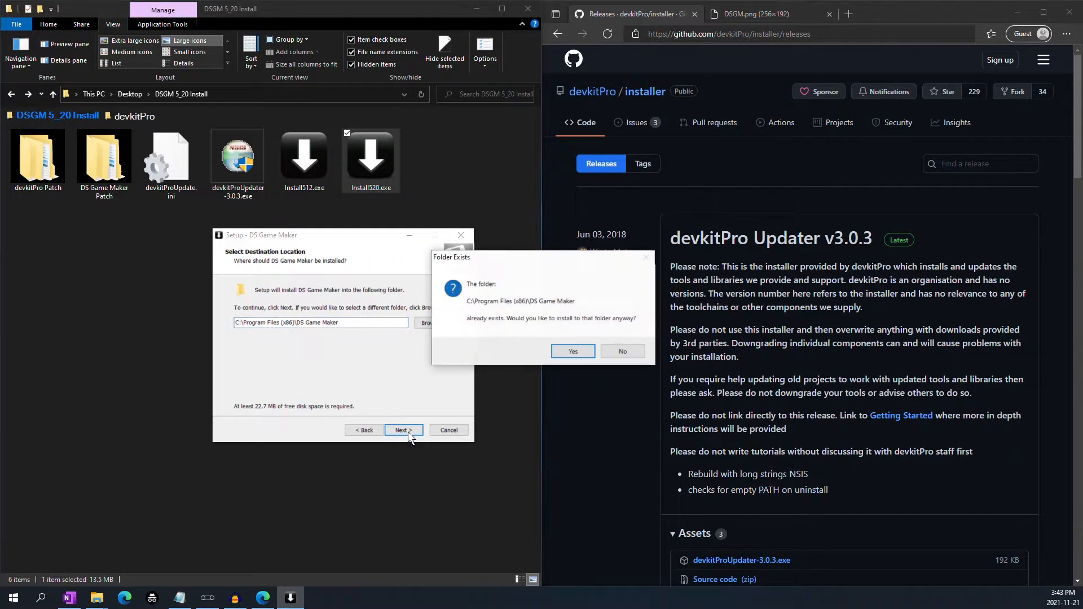
left_click(575, 351)
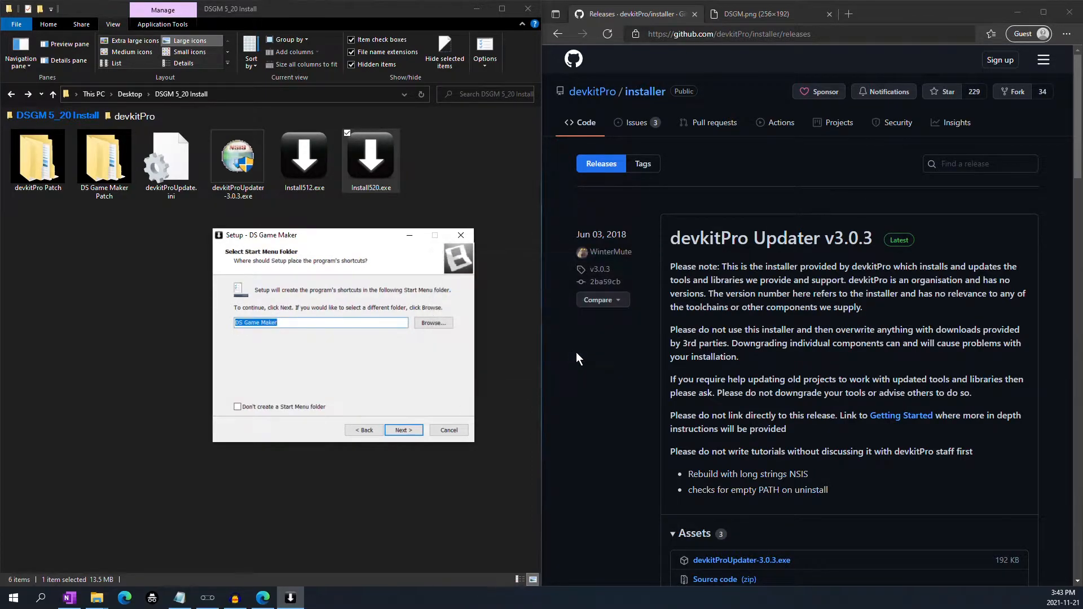
left_click(409, 428)
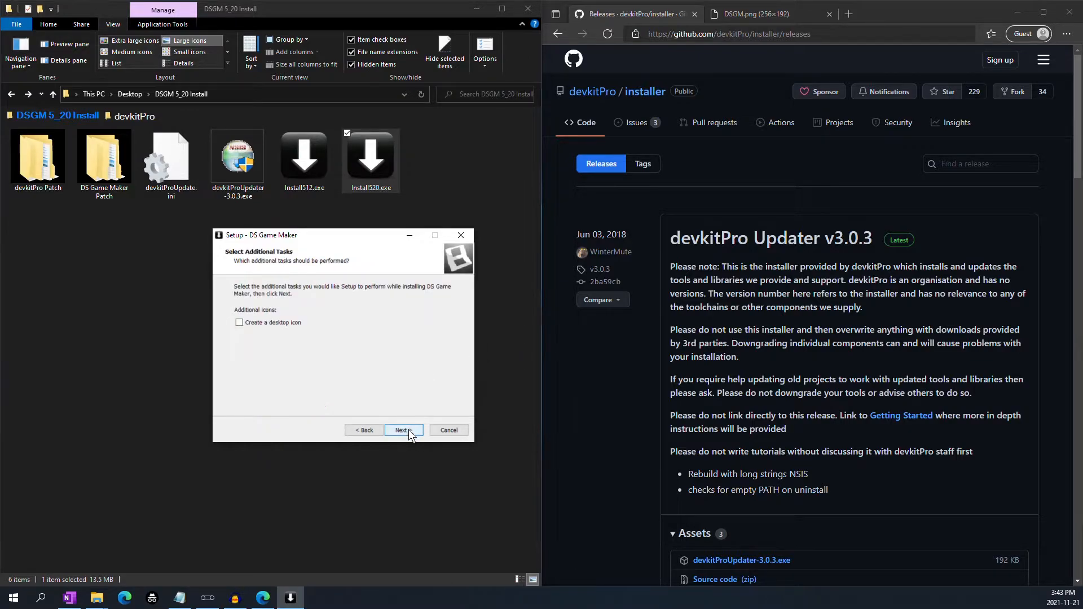
left_click(404, 431)
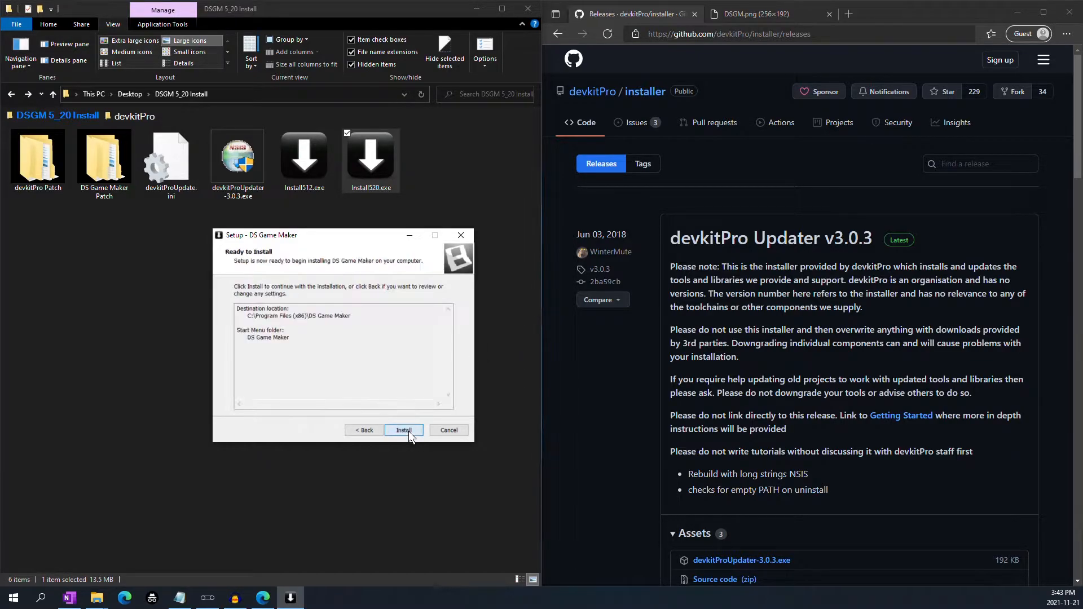
left_click(409, 430)
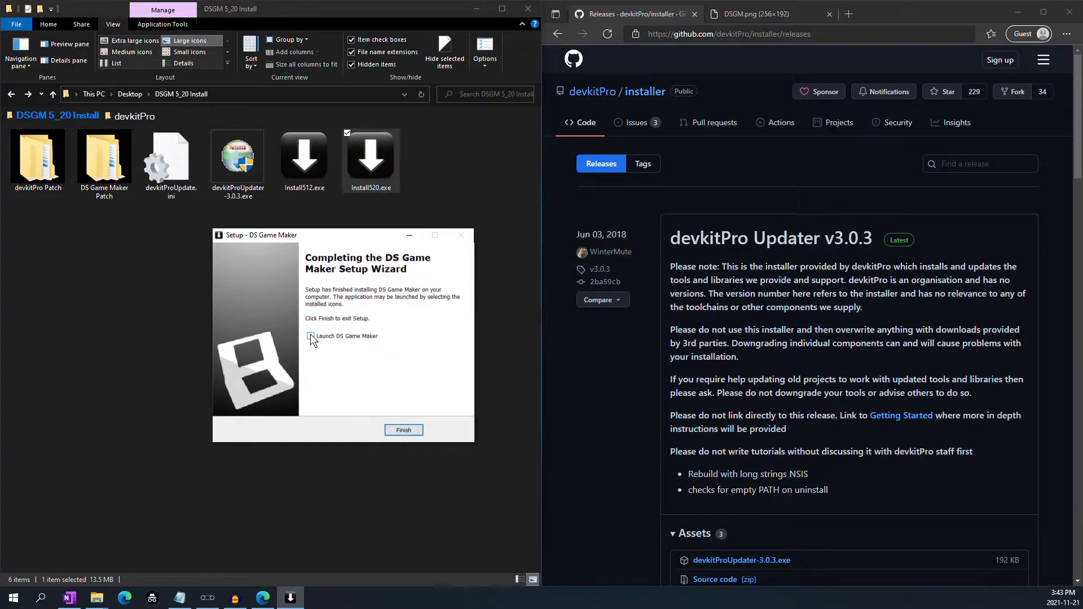
left_click(400, 430)
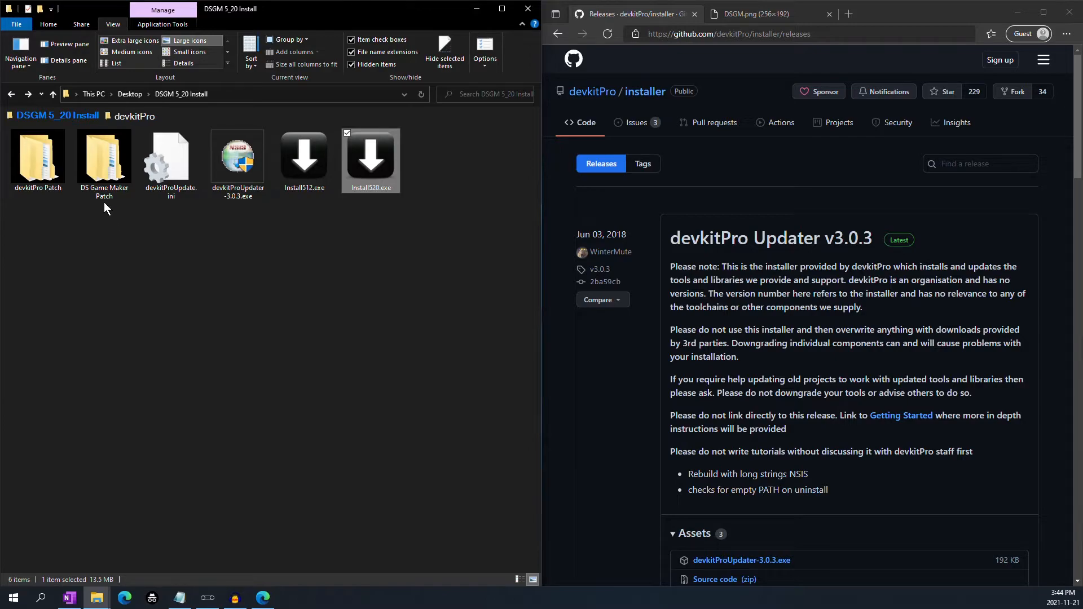
Copy the entire contents of the DS Game Maker folder found inside DS Game Maker Patch
double_click(102, 164)
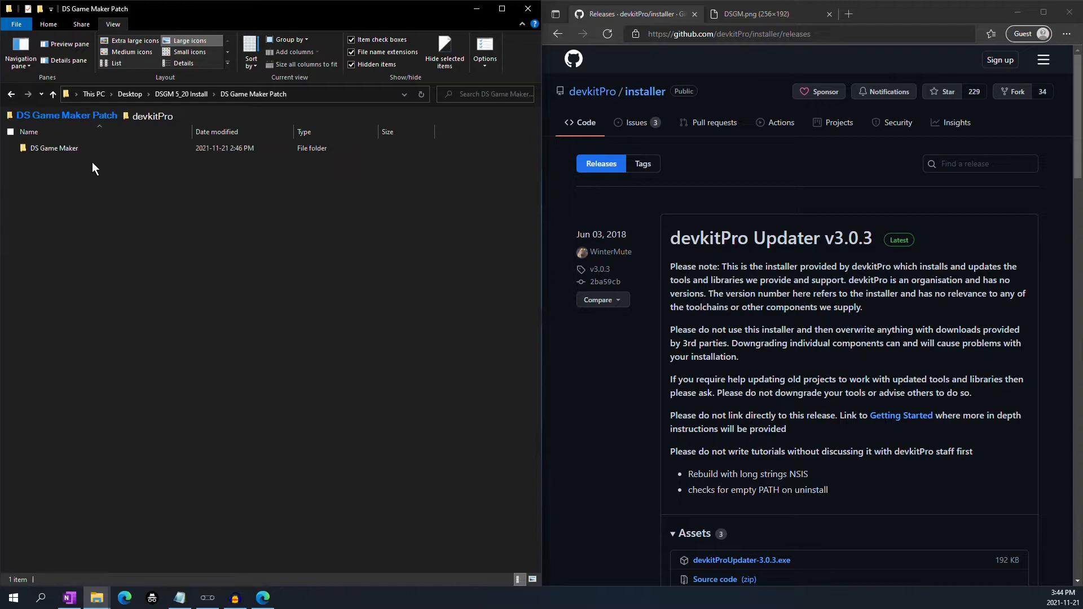
double_click(34, 153)
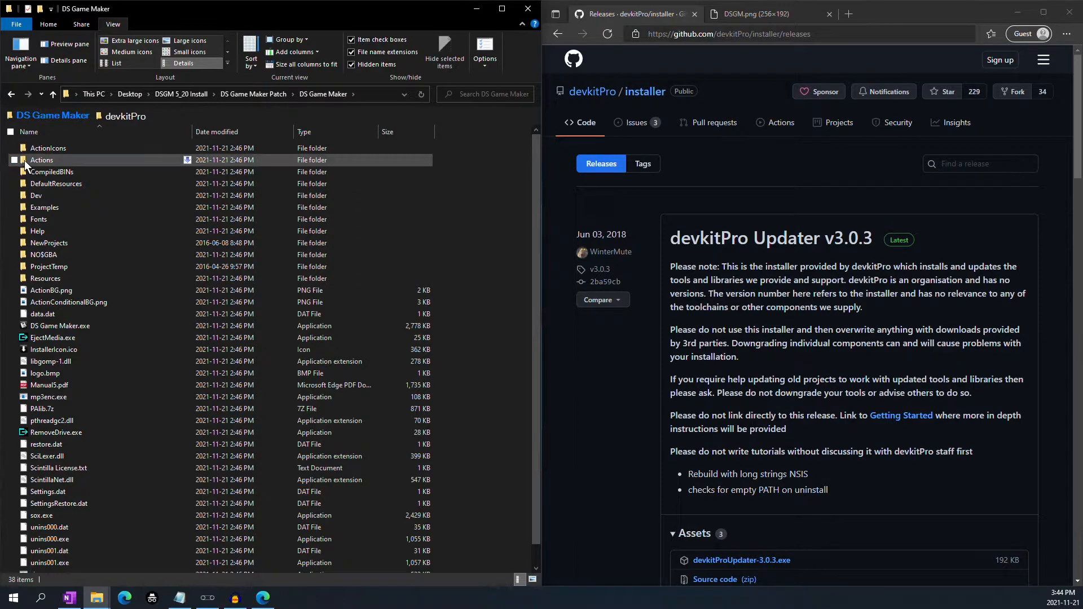
key("ctrl+a")
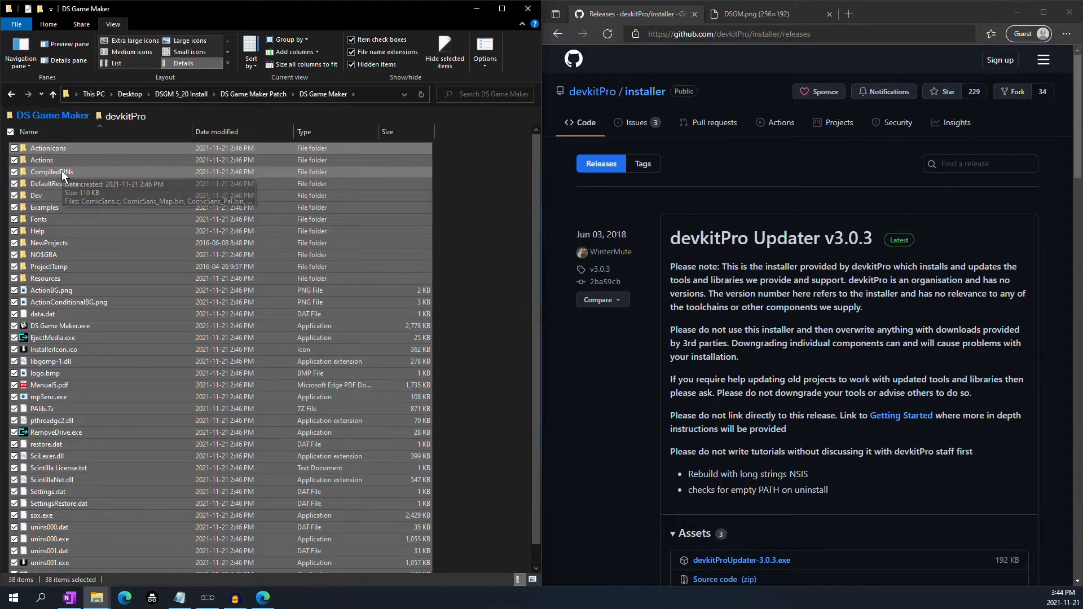
right_click(62, 170)
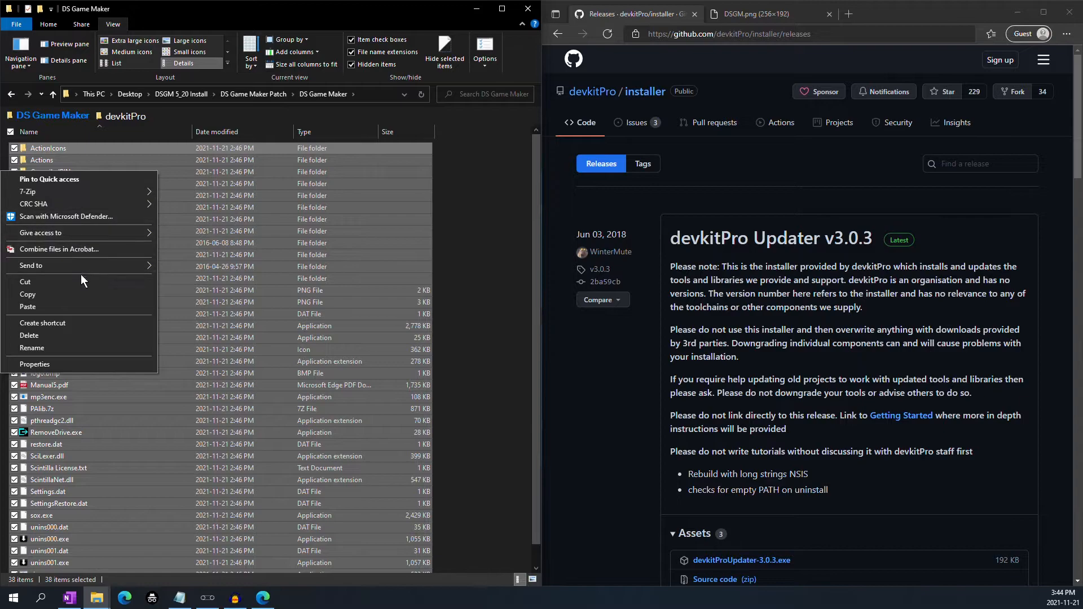
left_click(76, 290)
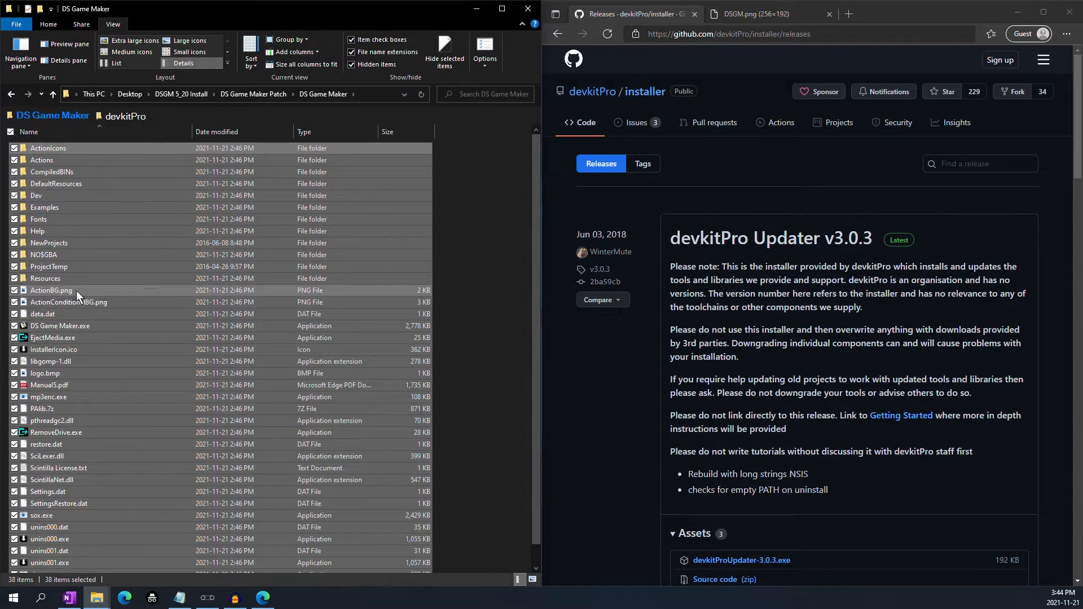
Paste the patch files into C:\Program Files (x86)\DS Game Maker, replacing existing files and granting administrator permission for all items, and return to Program Files (x86)
left_click(122, 118)
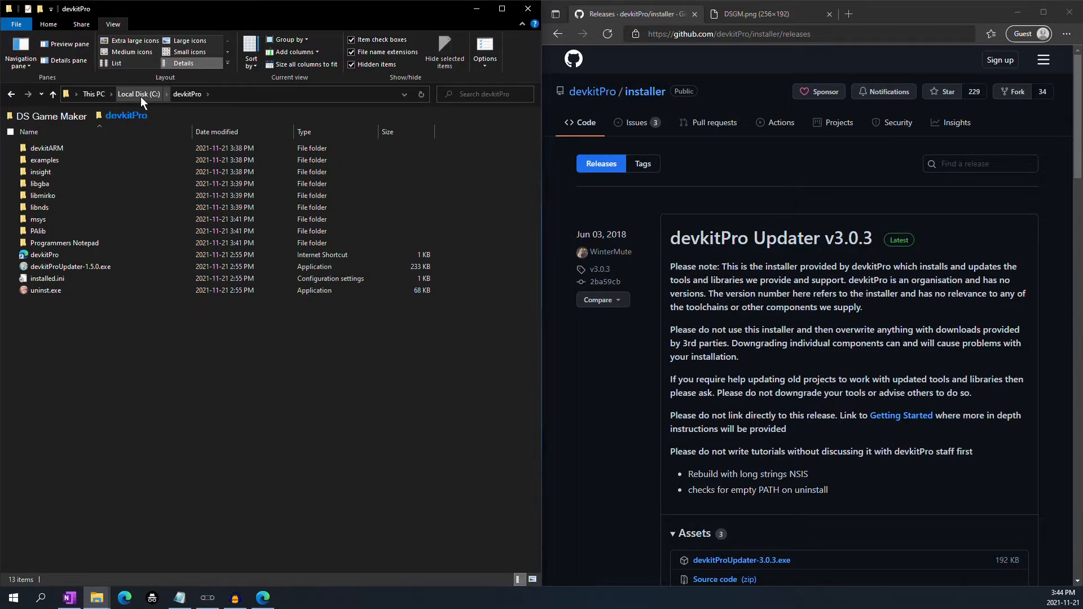
left_click(140, 97)
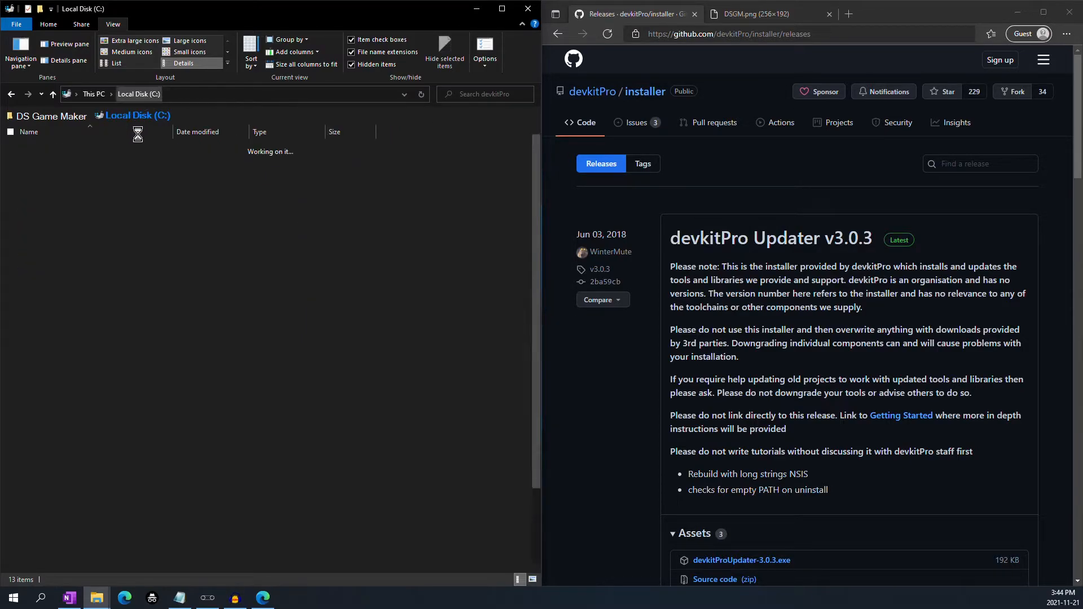
left_click(95, 278)
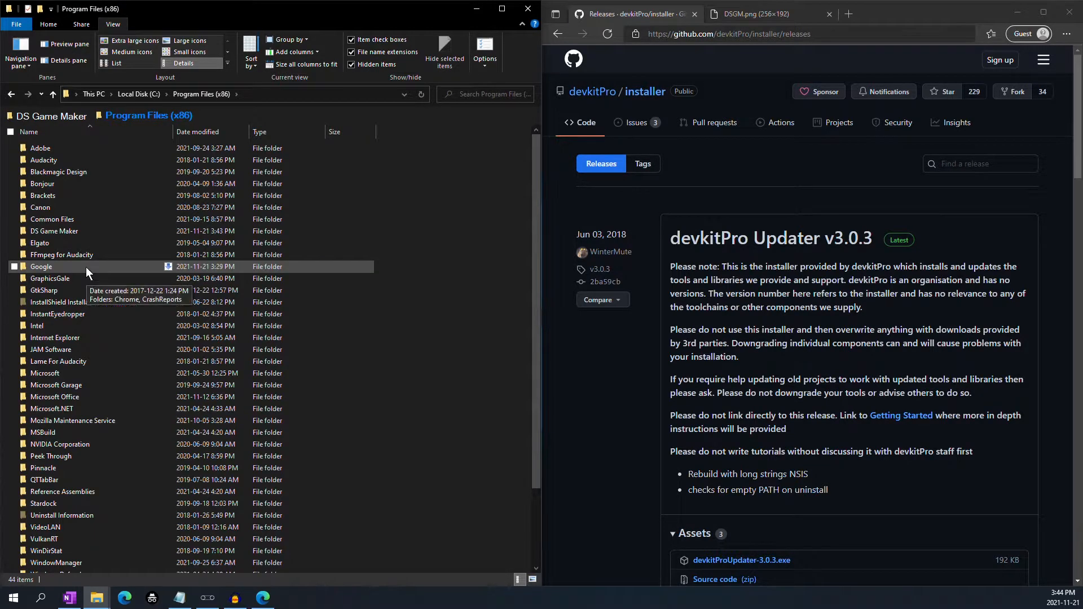
double_click(85, 229)
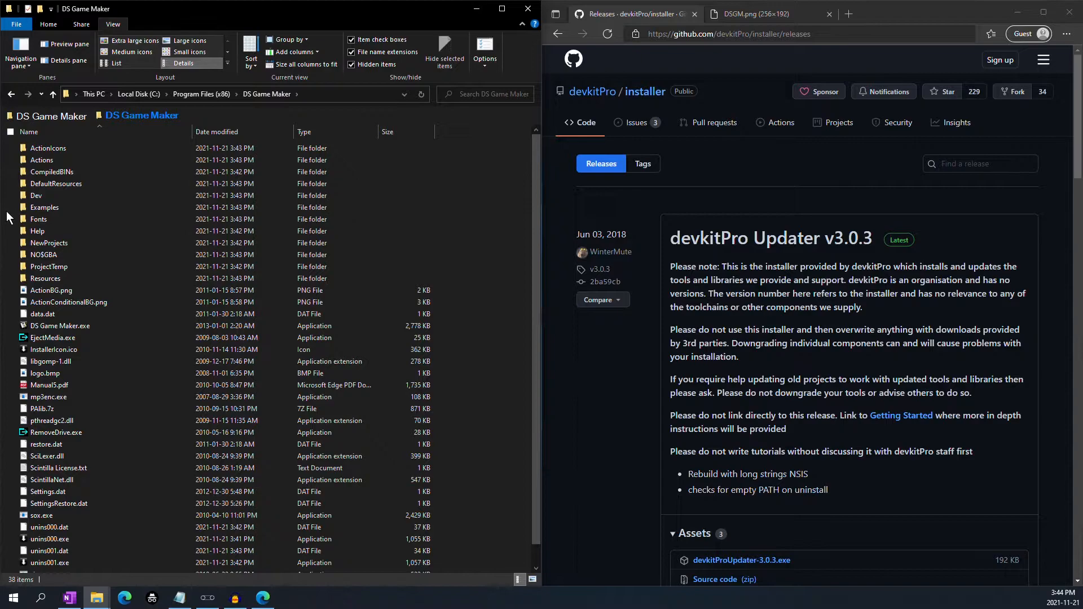
right_click(6, 211)
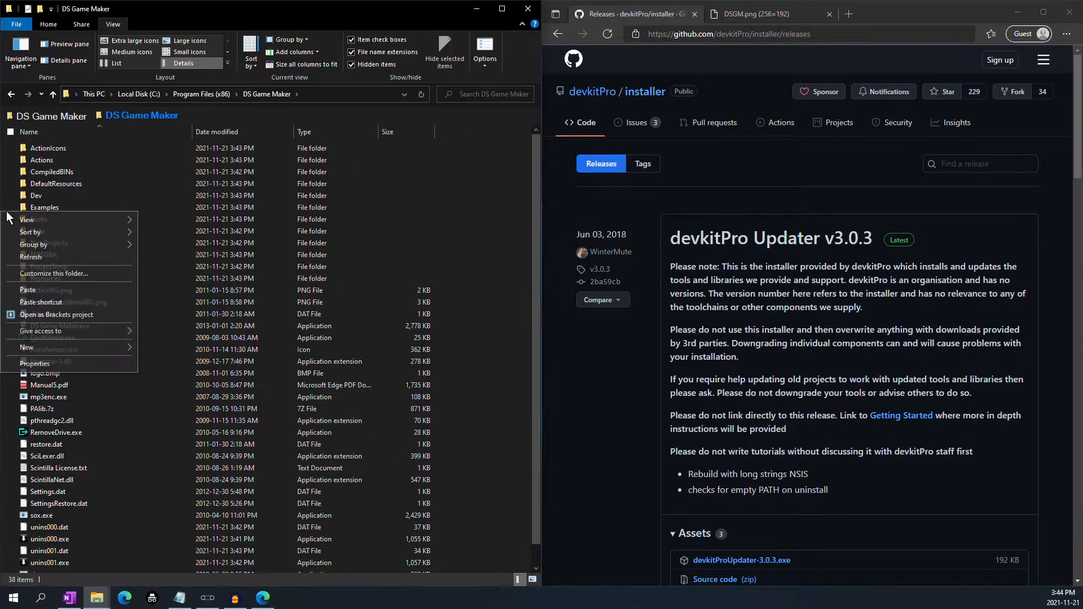
left_click(64, 290)
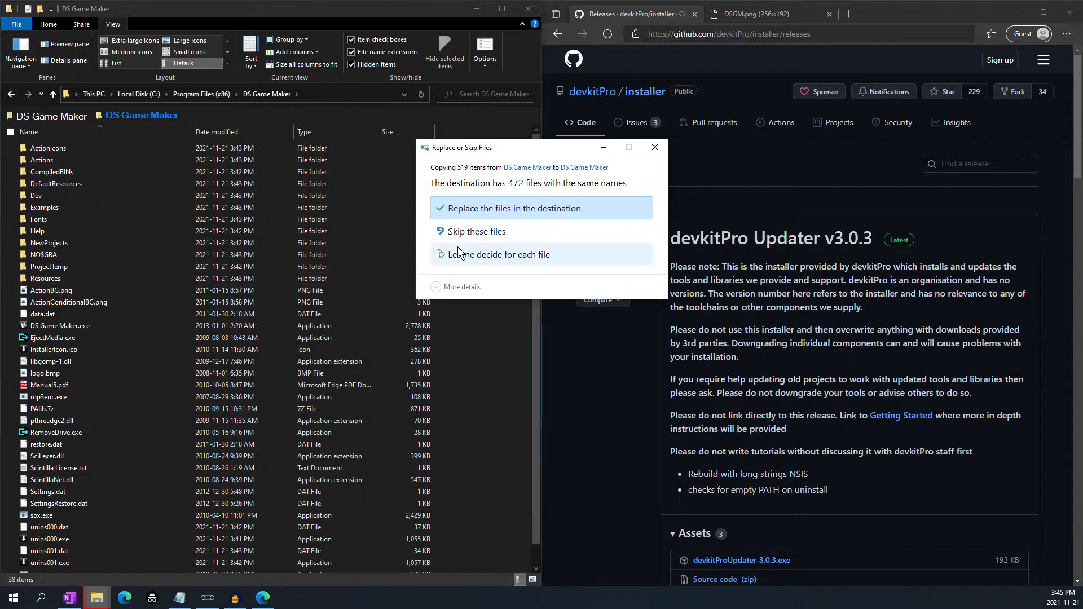
left_click(585, 209)
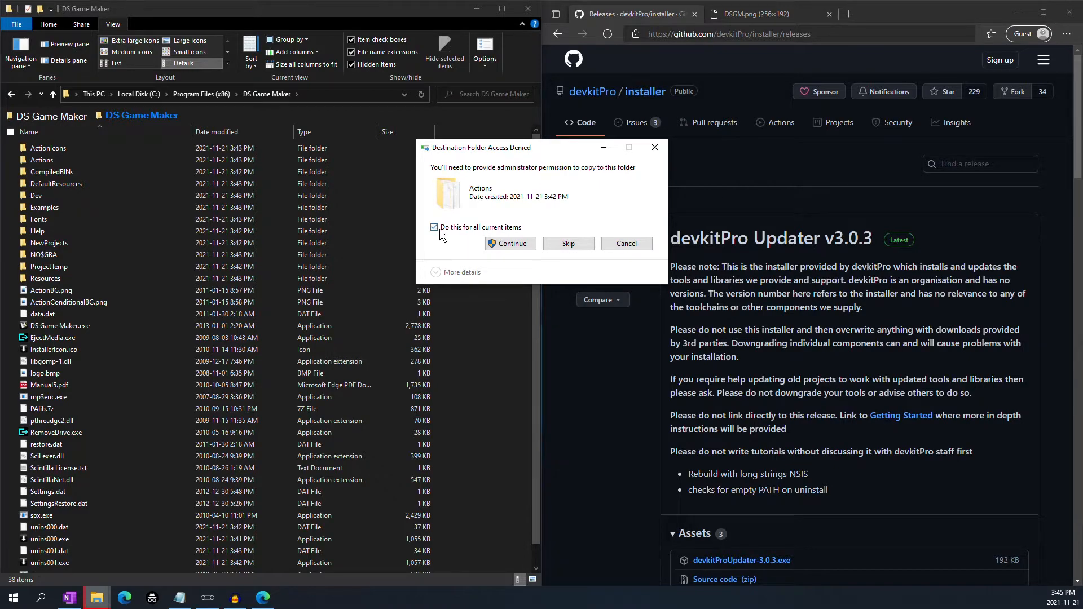
left_click(511, 244)
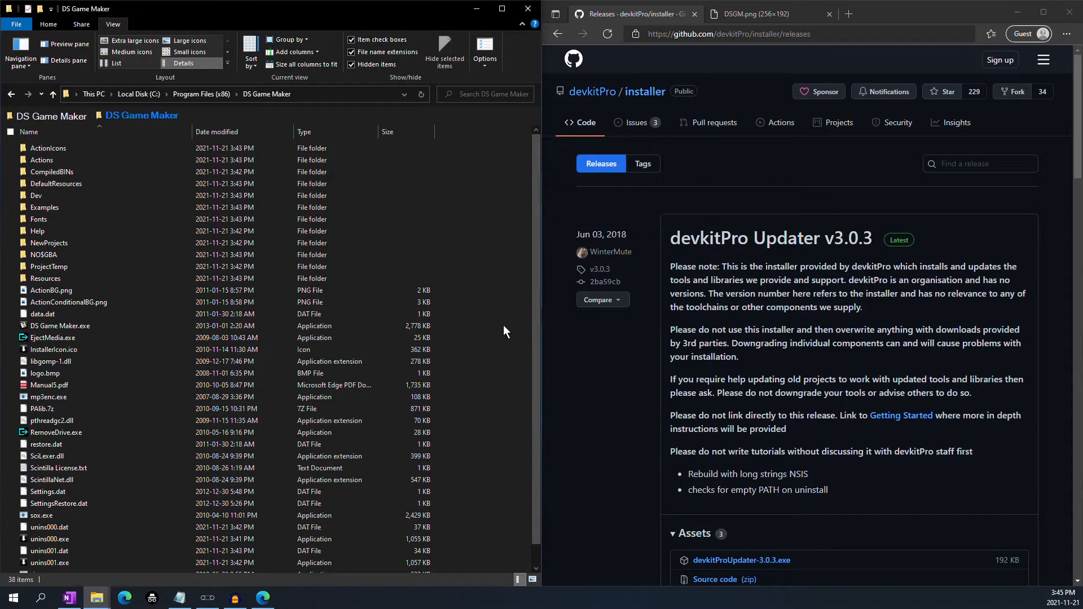
key("ctrl+a")
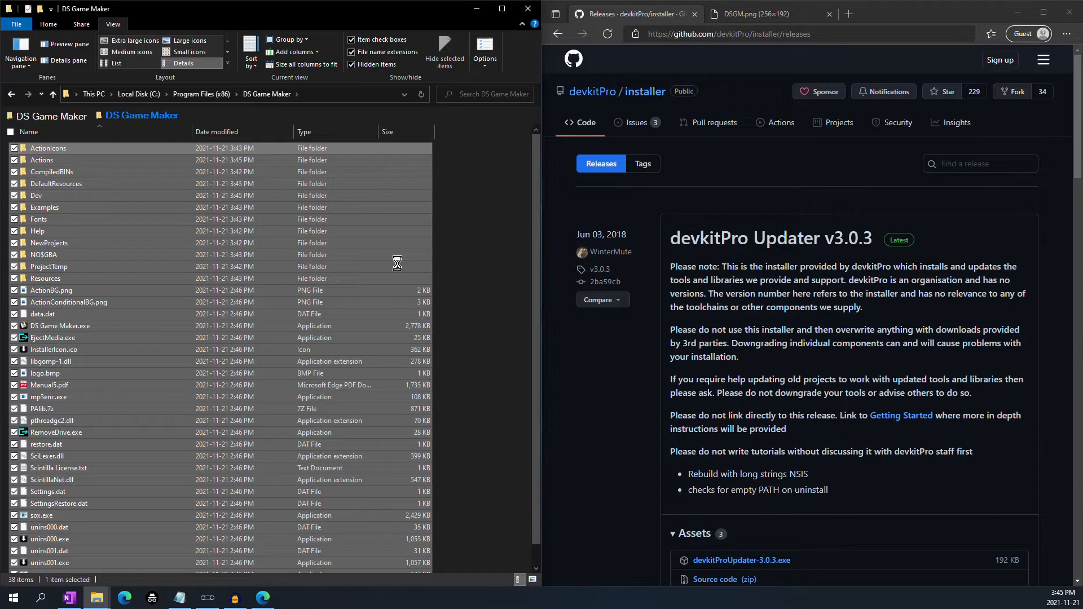
key("BackSpace")
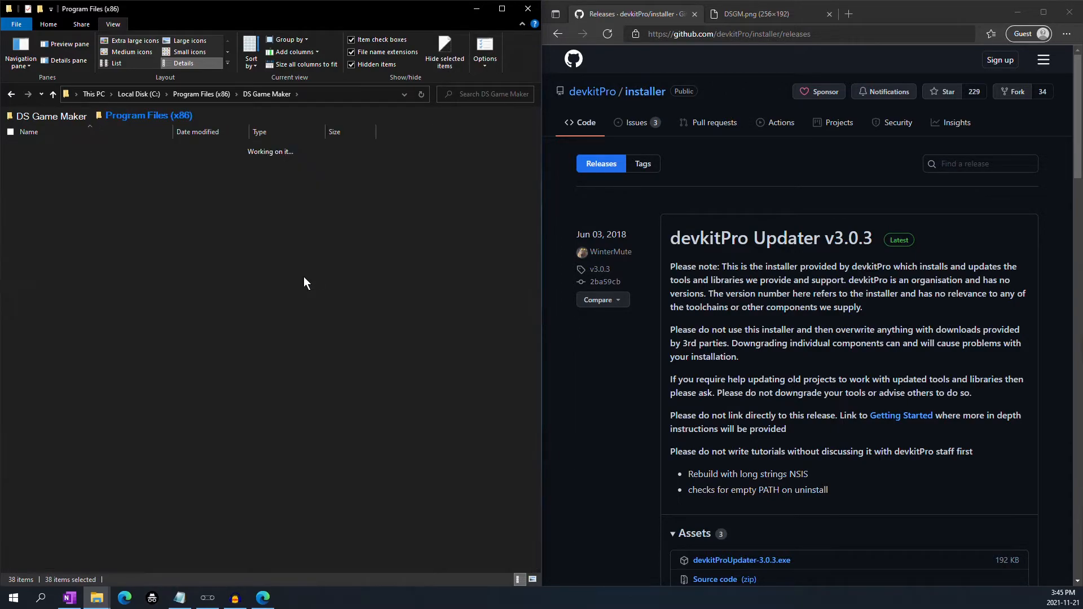
mouse_move(121, 236)
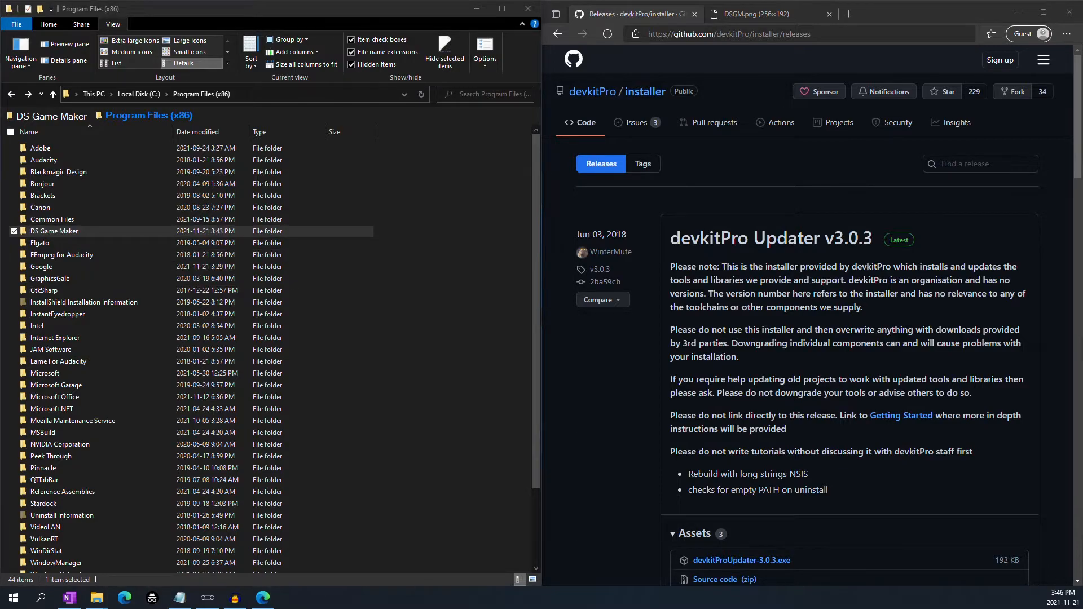
Search Windows for "edit", open Edit the system environment variables, and bring up the Environment Variables dialog
left_click(14, 598)
left_click(40, 597)
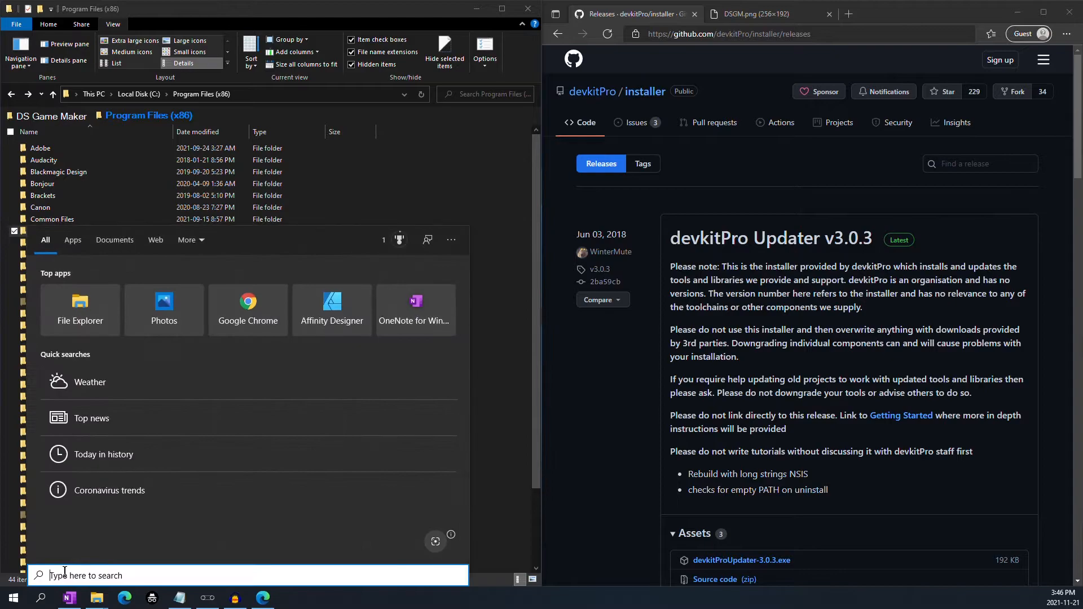
type("edit")
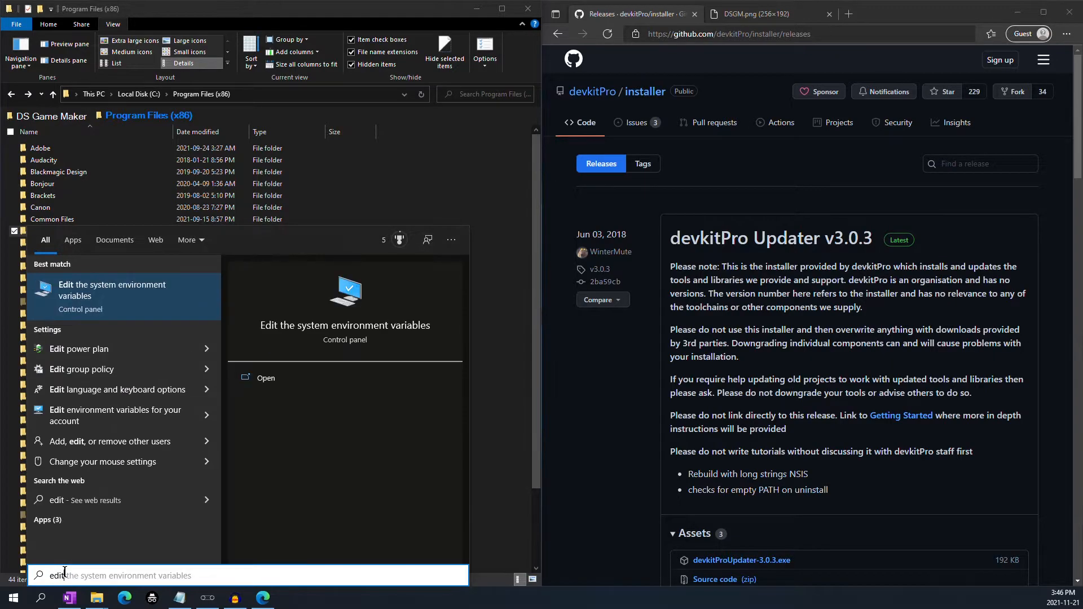
left_click(131, 289)
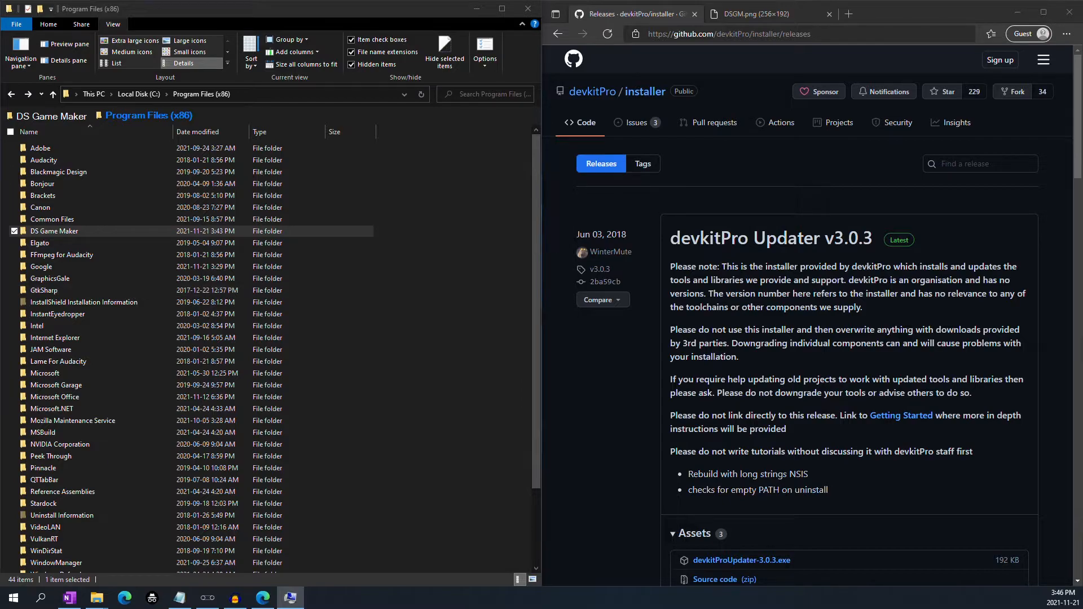
left_click_drag(279, 179, 437, 80)
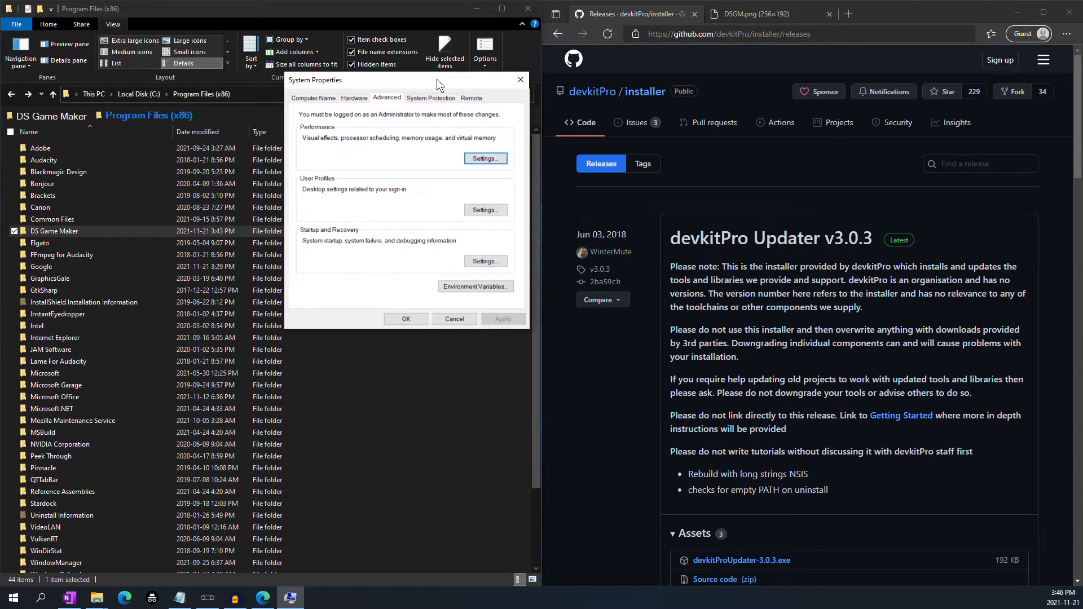
left_click(455, 288)
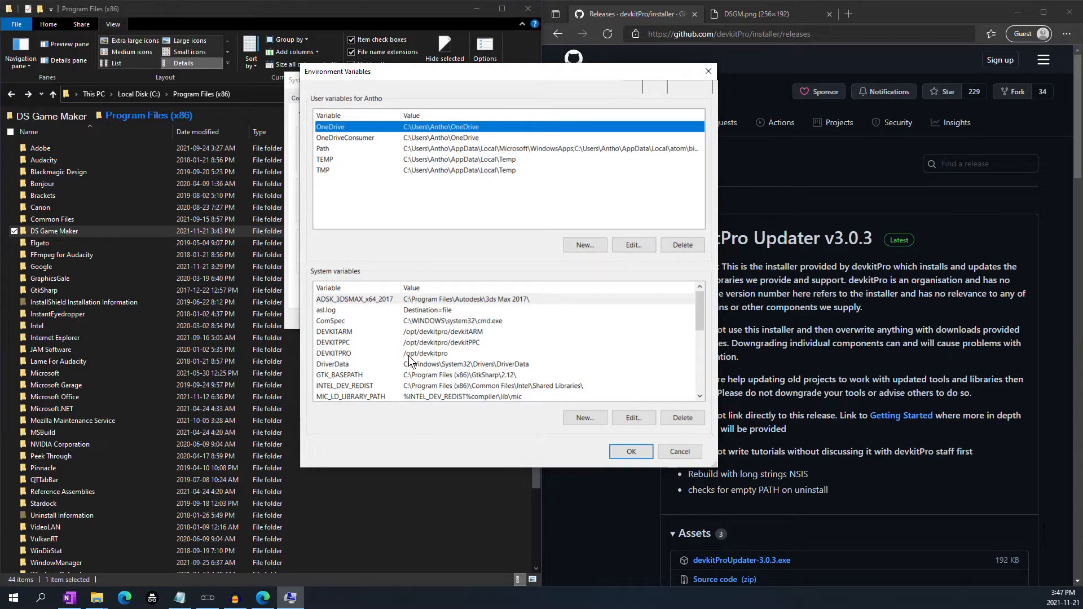
Review the entries of the system Path variable and close its editor without changes
scroll(393, 361, "down", 2)
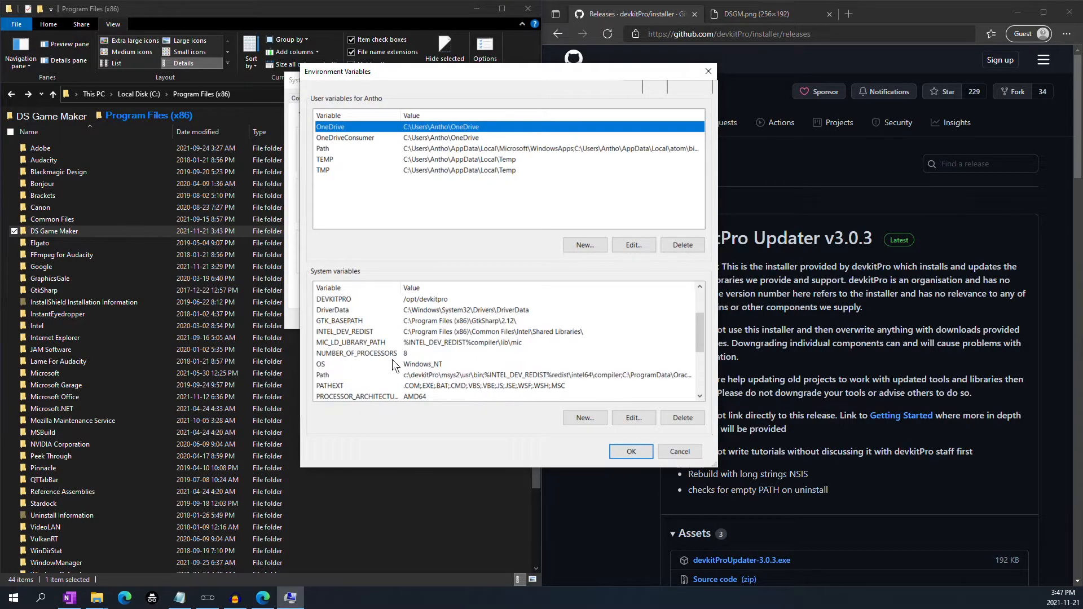
left_click(346, 374)
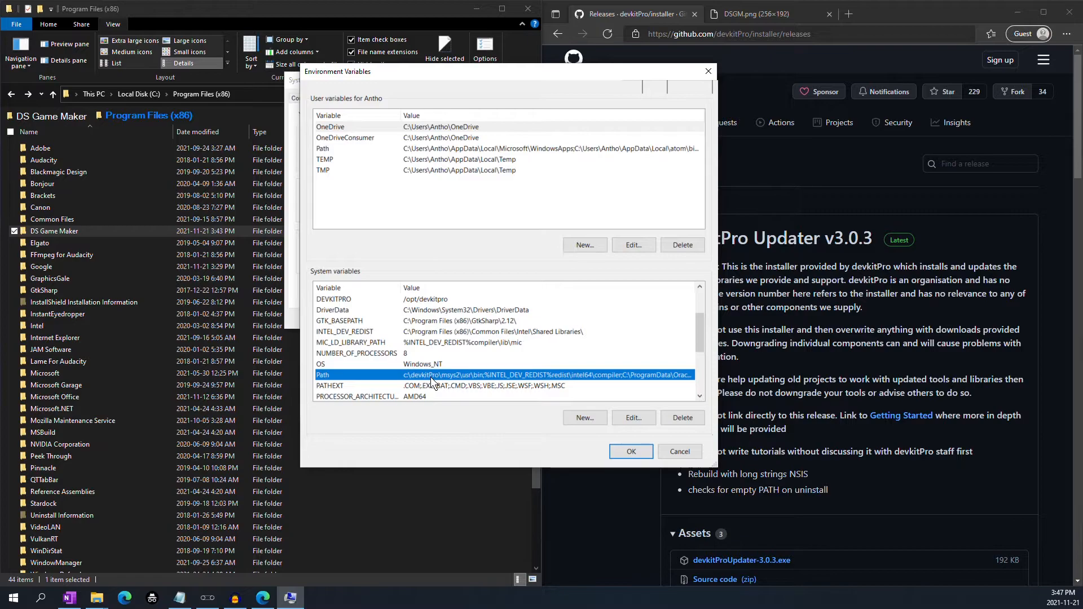
left_click(629, 412)
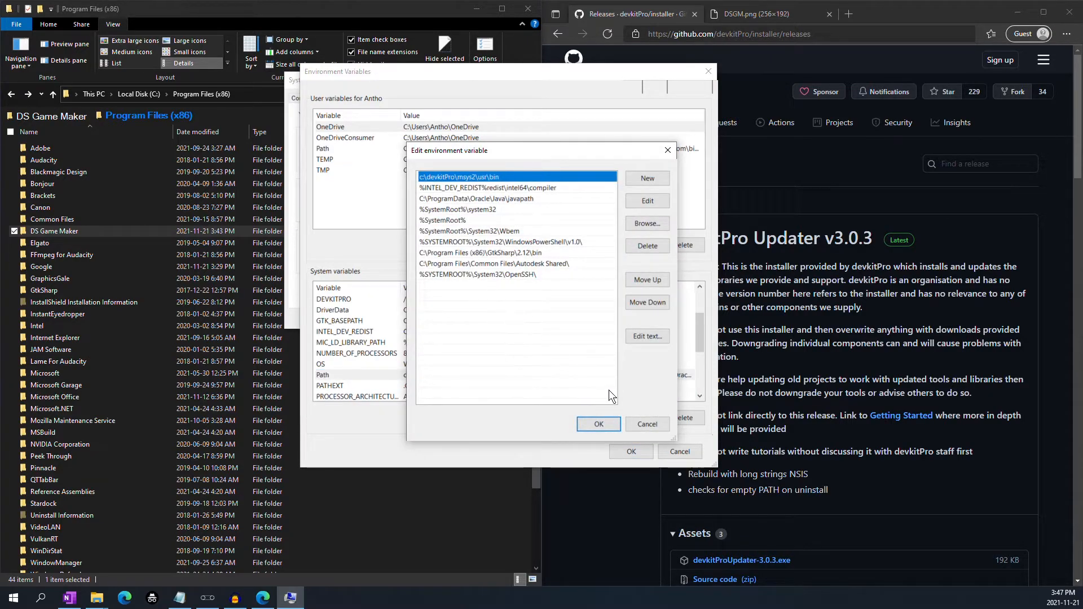
left_click(654, 426)
Set the DEVKITARM system variable to /c/devkitPro/devkitARM, replacing its whole value
scroll(390, 343, "up", 2)
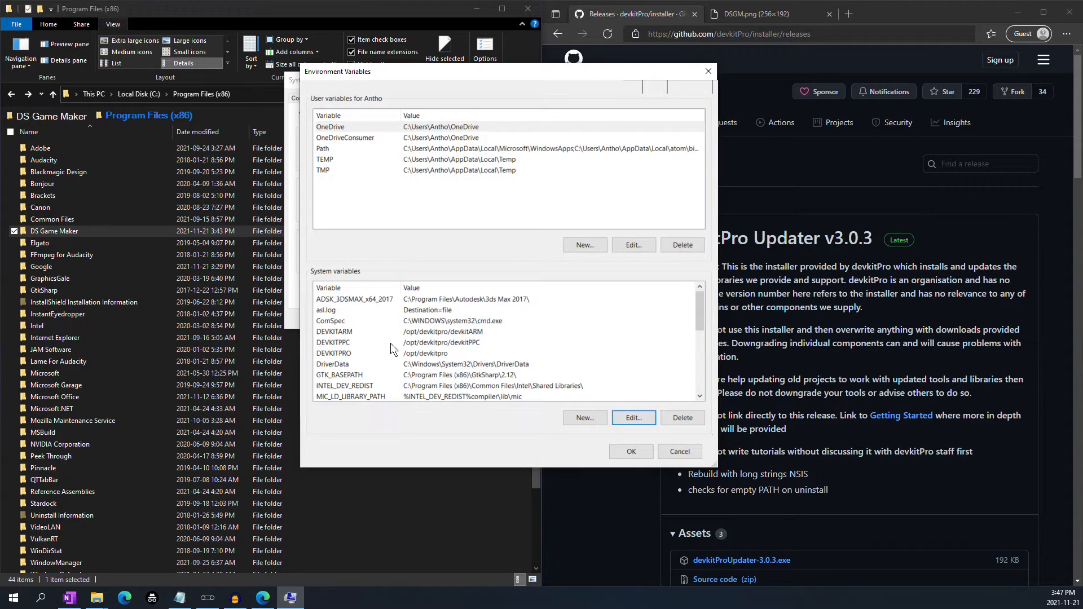
left_click(357, 332)
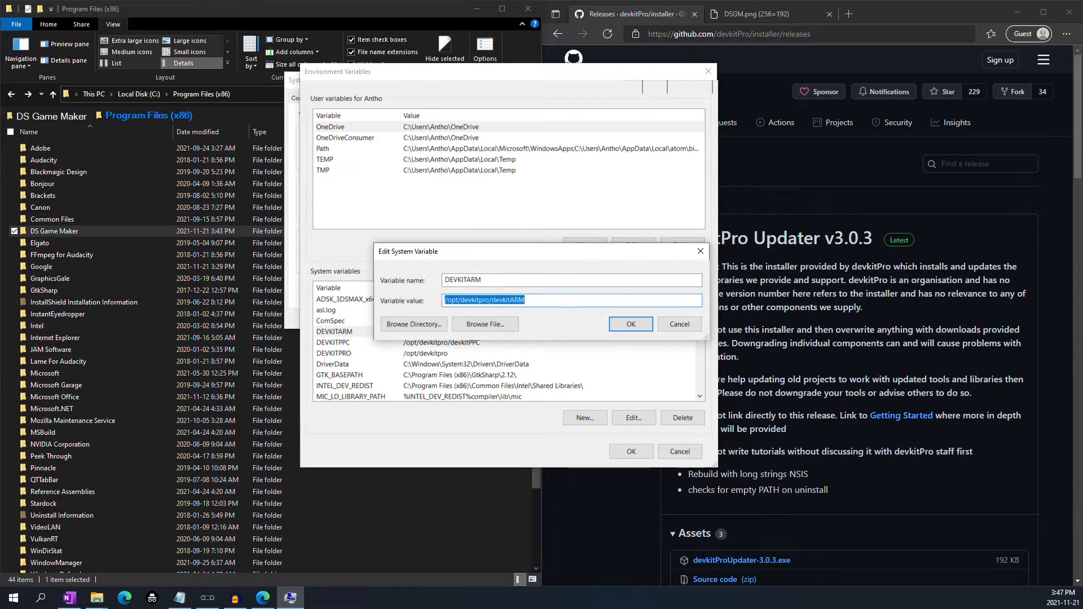
key("alt+Tab")
left_click(496, 300)
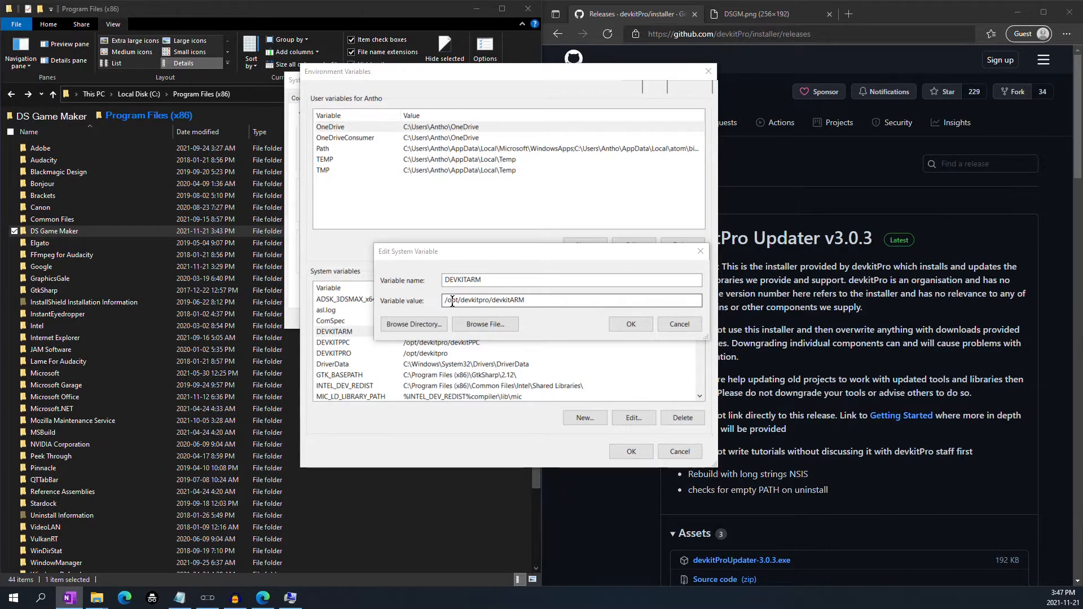
left_click_drag(540, 301, 439, 300)
key("BackSpace")
key("ctrl+v")
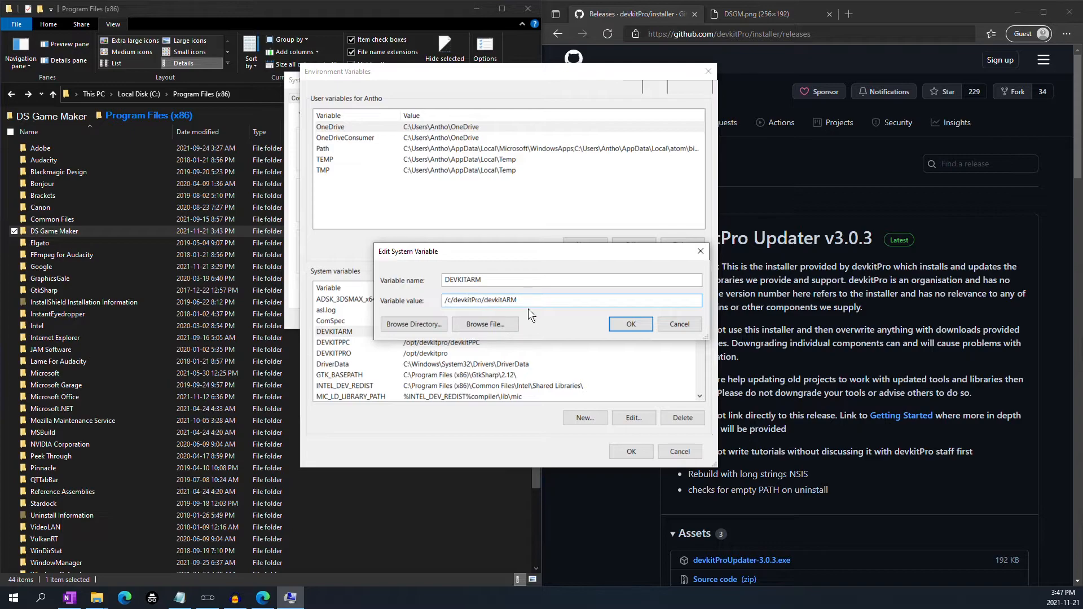
left_click(630, 324)
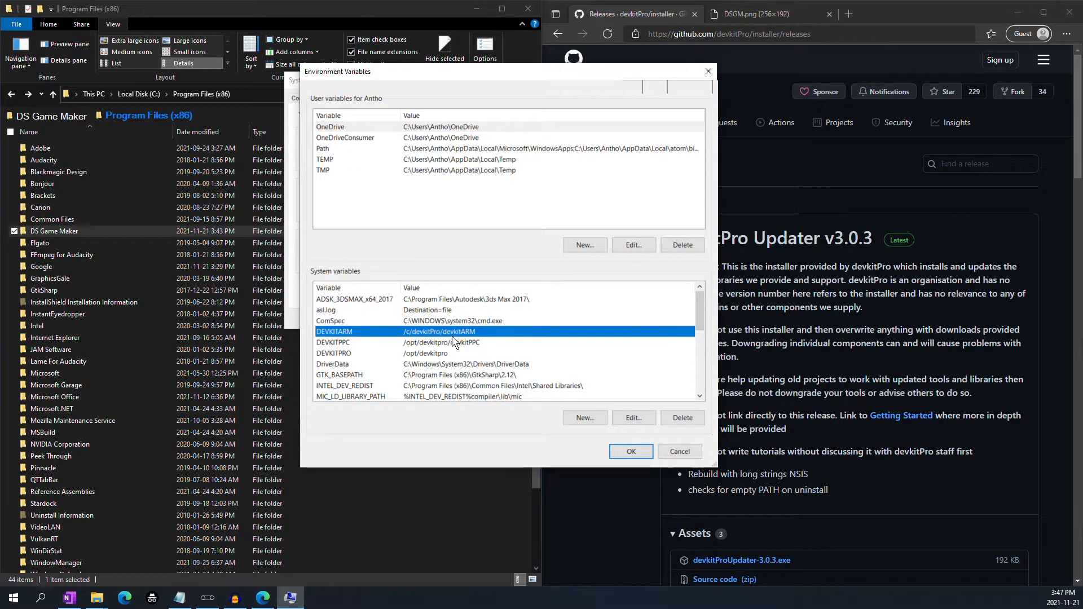
Edit the DEVKITPRO system variable, replacing opt with c so its value reads /c/devkitpro
left_click(428, 354)
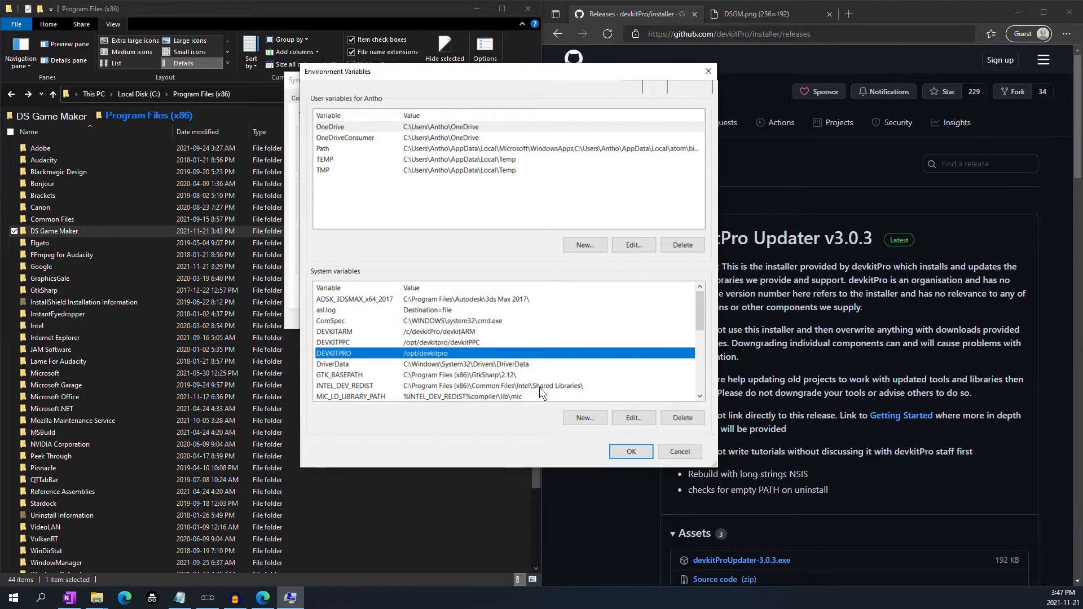
left_click(630, 414)
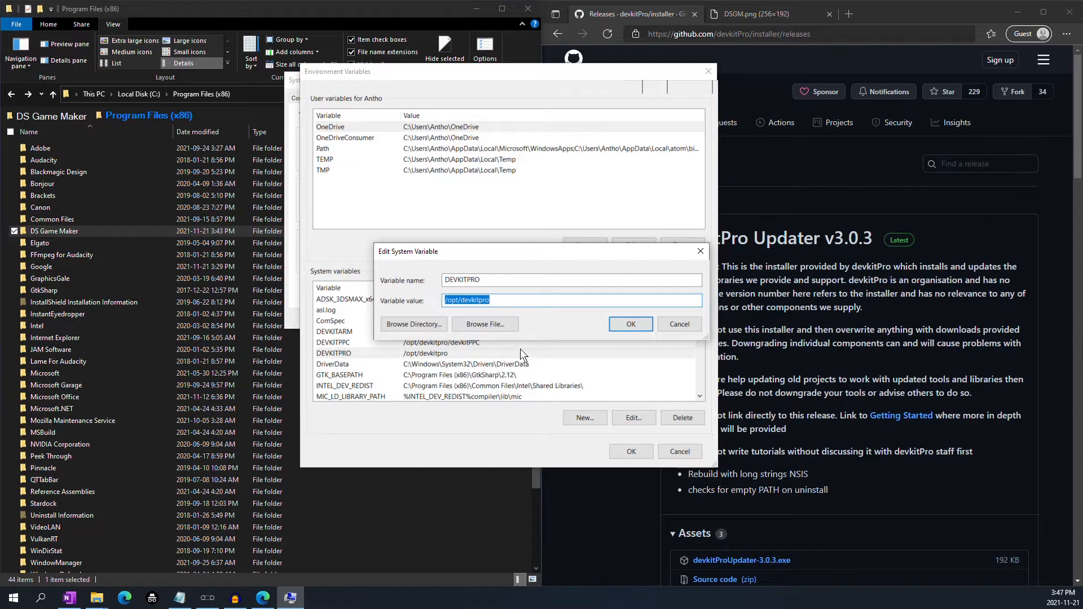
left_click(457, 300)
key("BackSpace")
key("BackSpace")
key("BackSpace")
type("c")
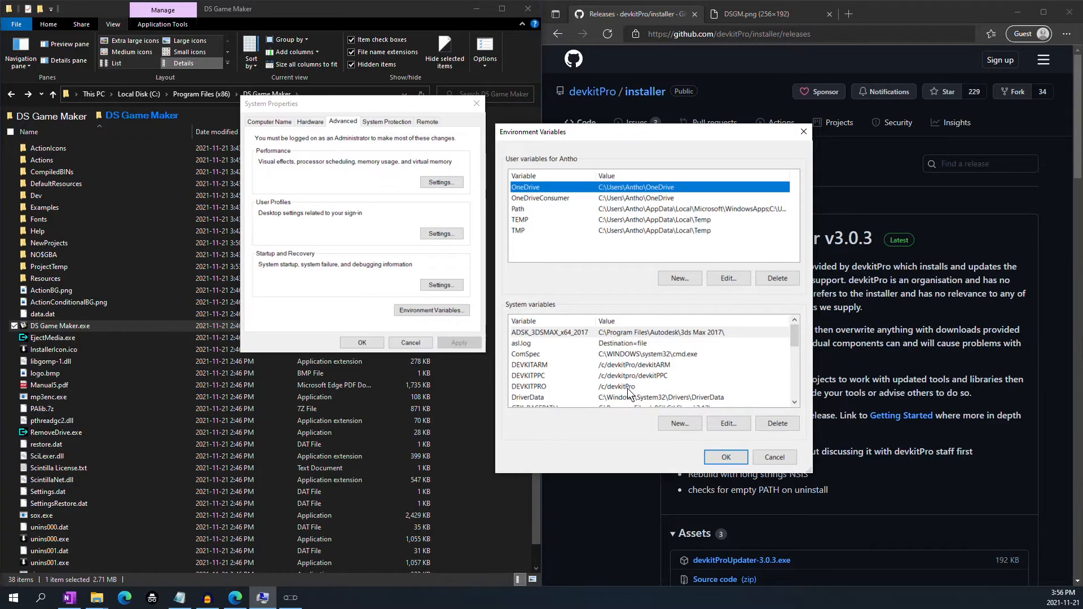
Reopen the DEVKITPRO system variable to check the capital P in /c/devkitPro, and accept the value
left_click(627, 388)
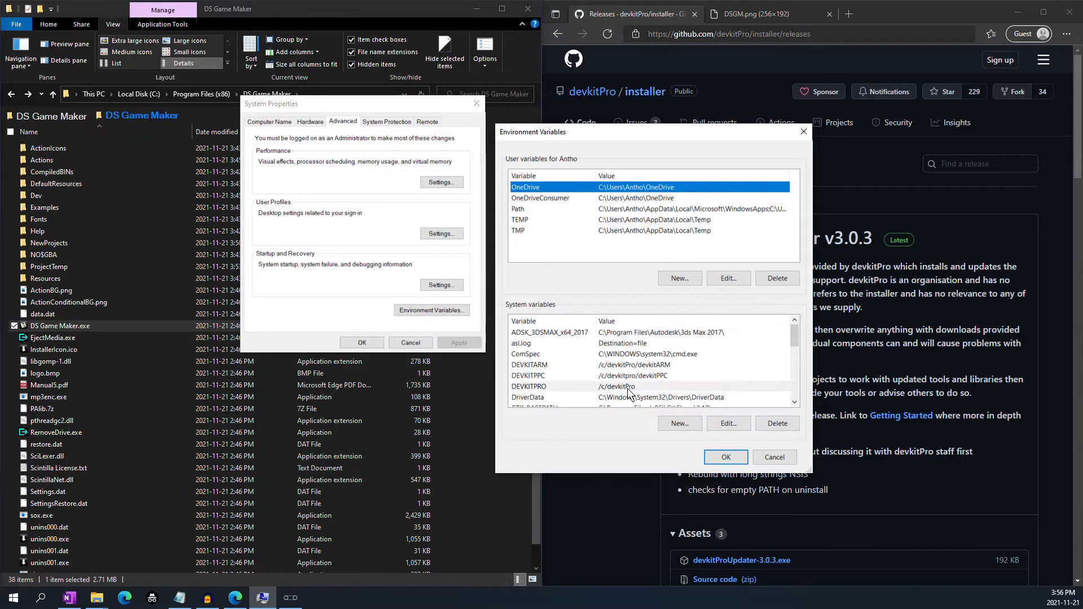
left_click(726, 423)
left_click(474, 299)
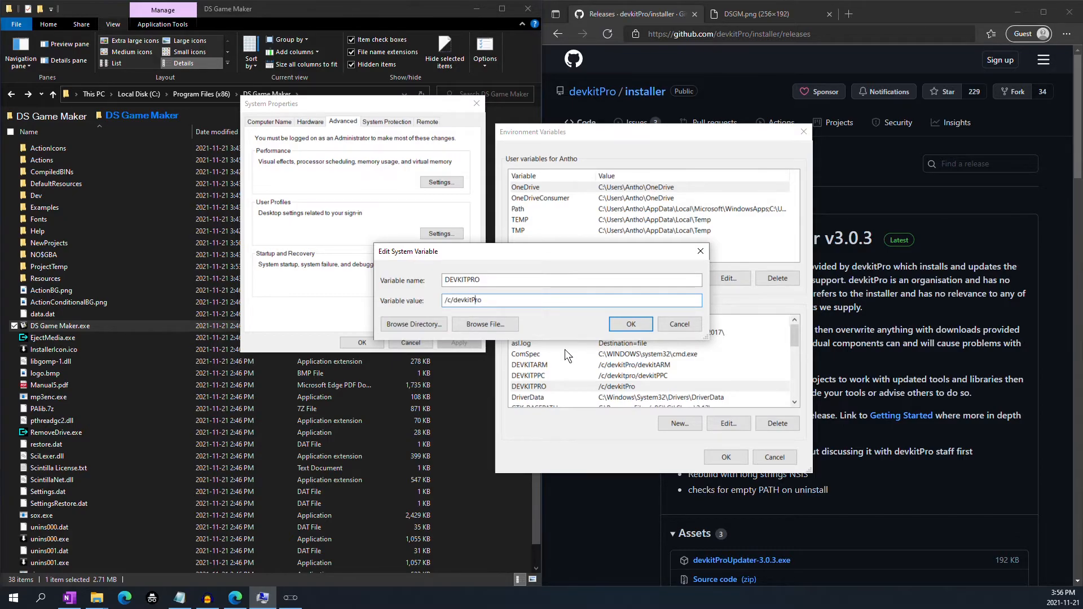
left_click(630, 325)
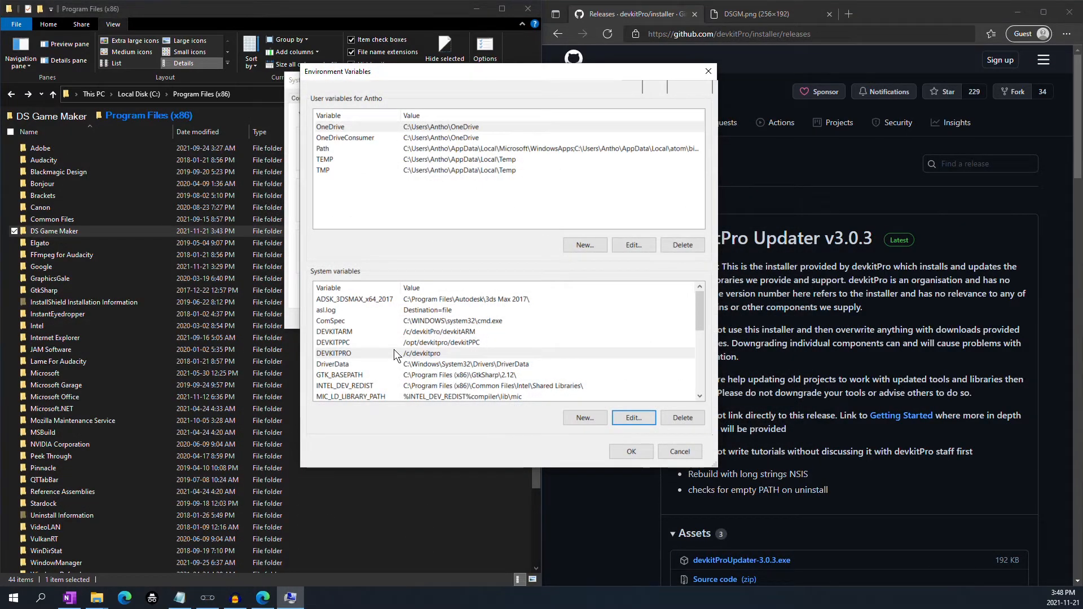
Add c:\devkitARM\msys2\usr\bin as a new entry in the system Path variable and accept all open dialogs
scroll(394, 353, "down", 2)
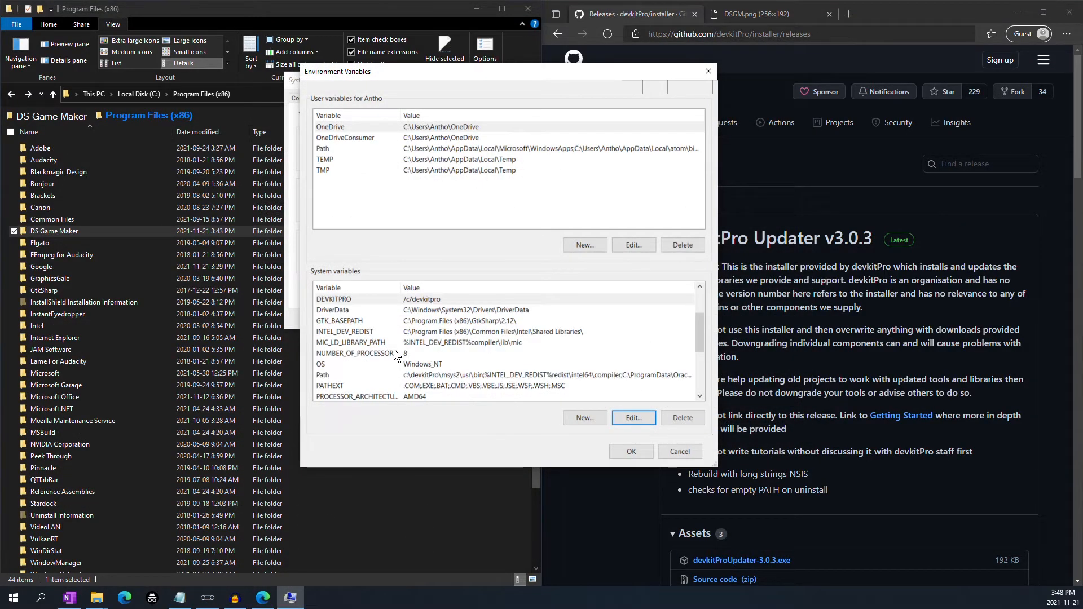
left_click(430, 375)
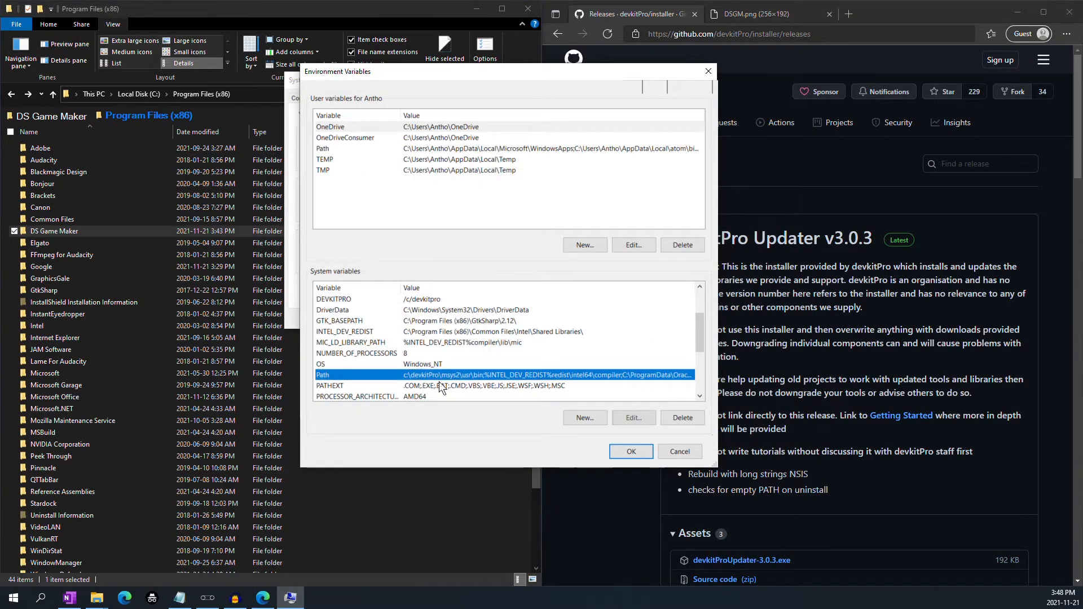
left_click(628, 417)
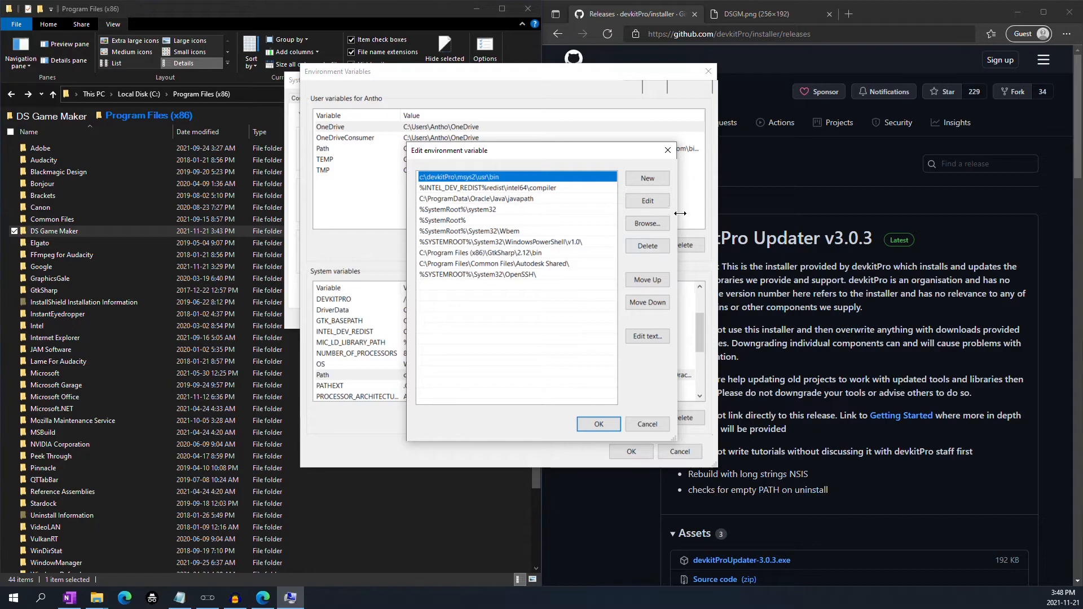
left_click(651, 178)
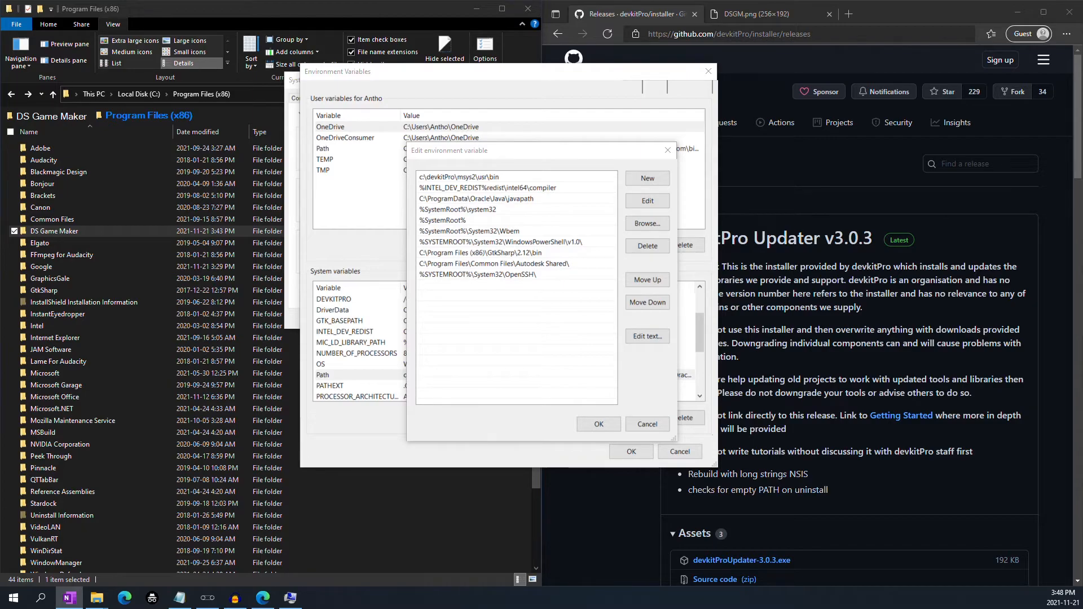
left_click(648, 186)
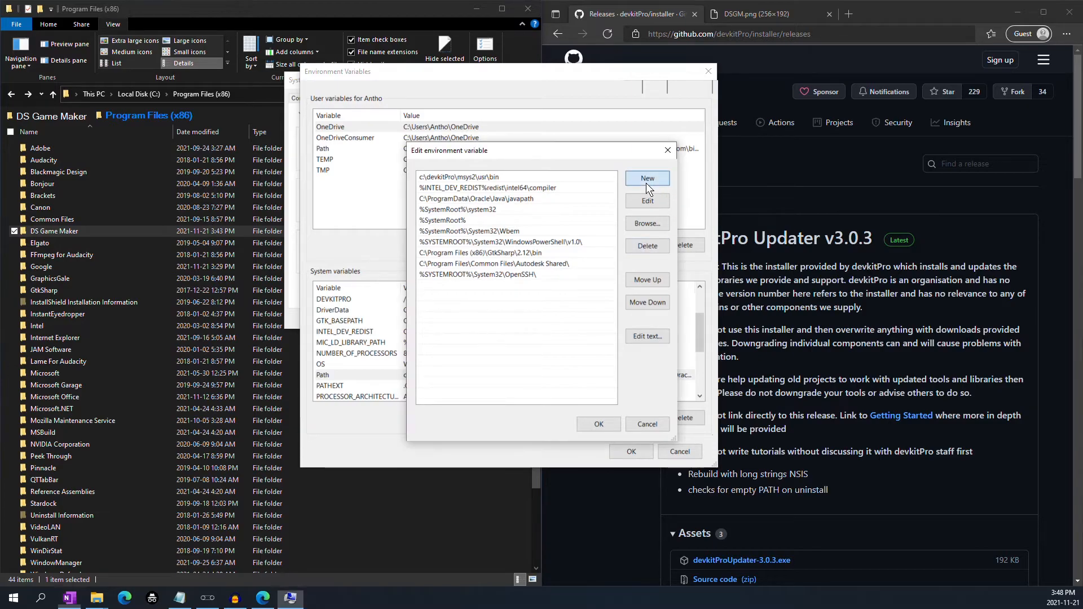
left_click(646, 180)
type("c:\\devkitARM\\msys2\\usr\\bin")
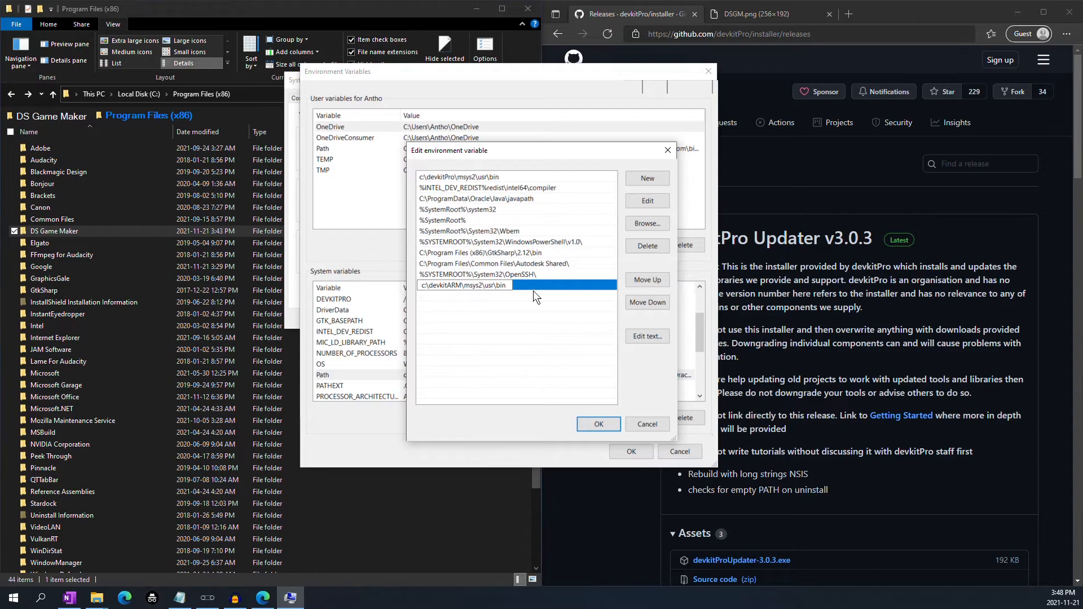
left_click(605, 422)
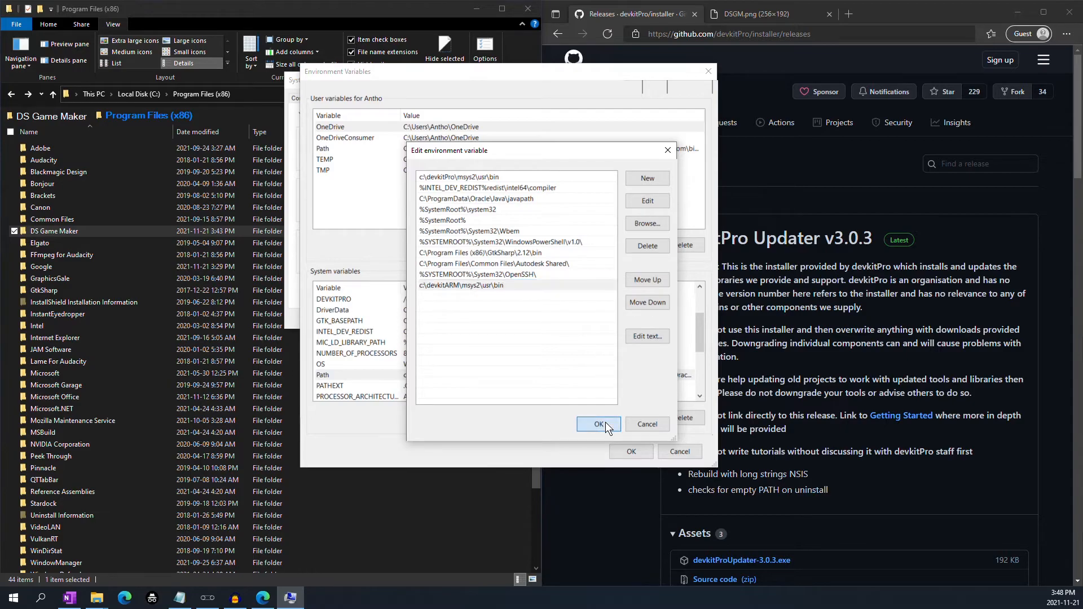
left_click(604, 422)
left_click(634, 453)
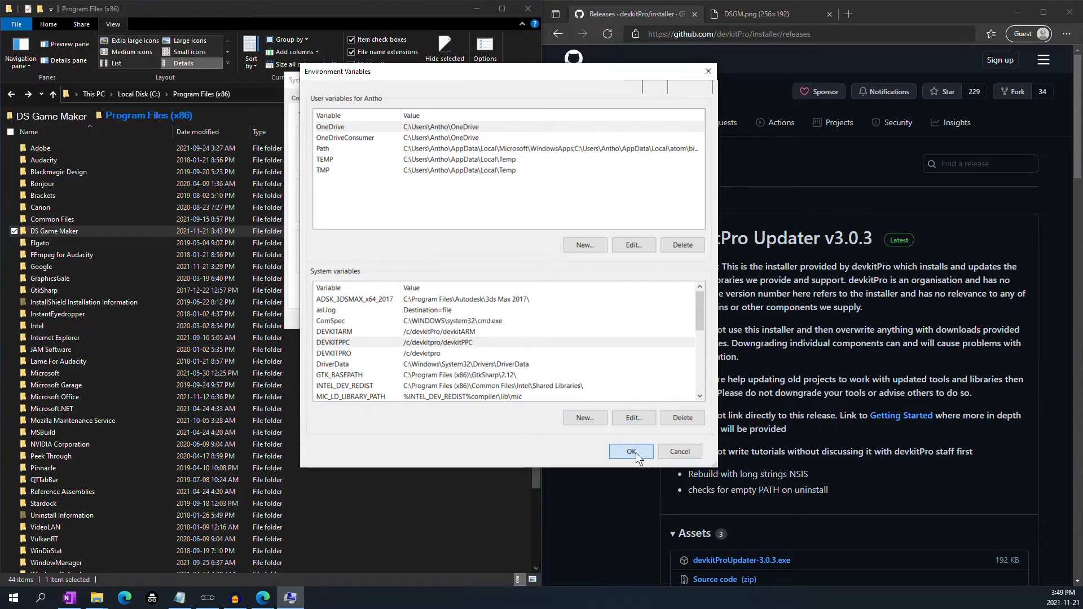
left_click(407, 320)
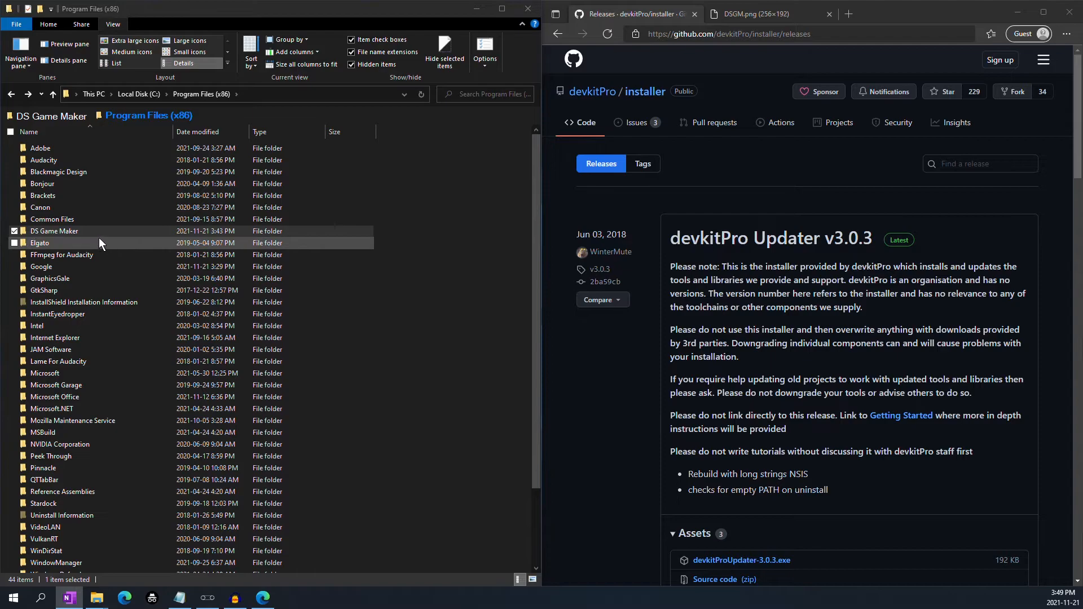
In the DS Game Maker program folder, set DS Game Maker.exe to run as an administrator through its compatibility properties
left_click(84, 232)
double_click(84, 229)
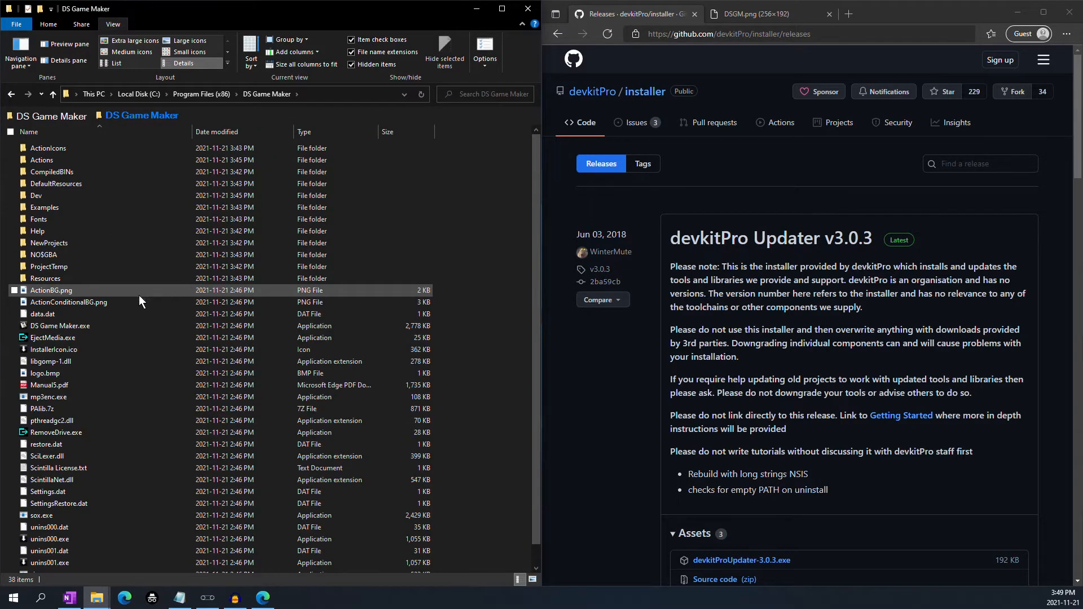
double_click(90, 326)
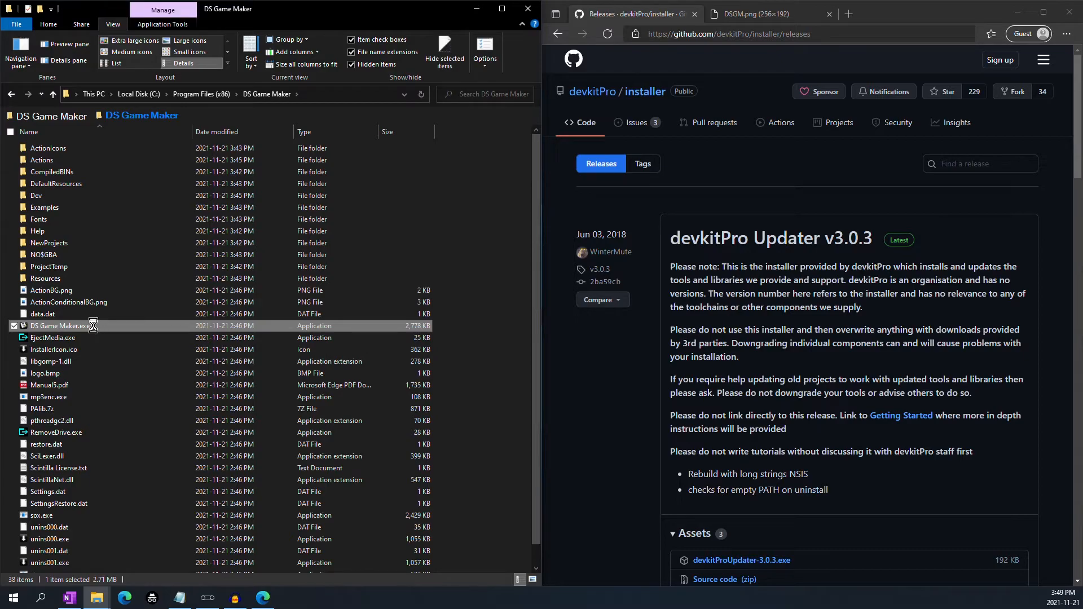
right_click(93, 327)
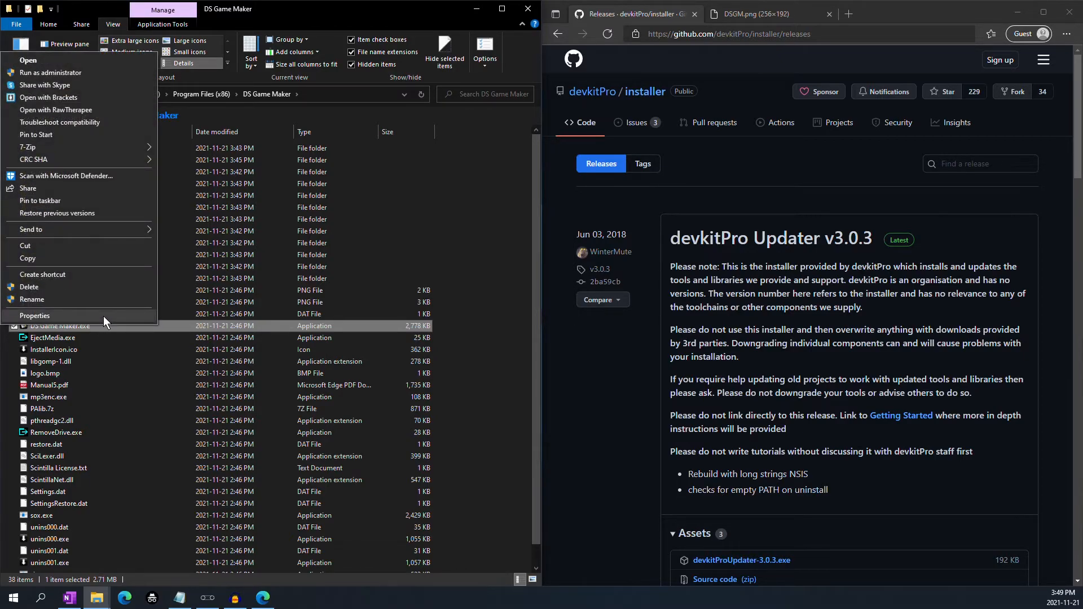
left_click(103, 316)
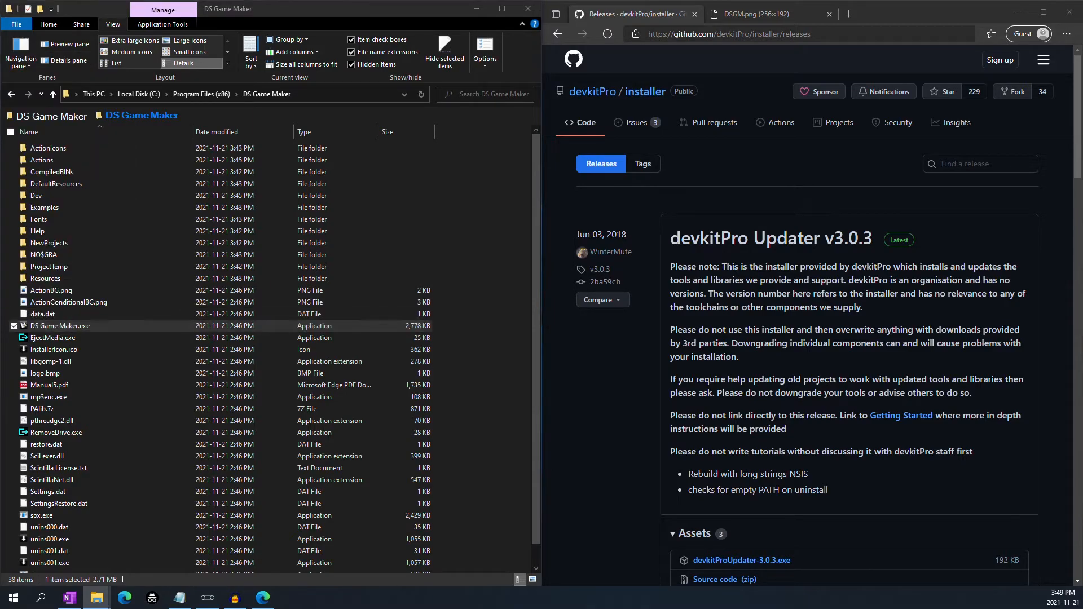
left_click_drag(203, 241, 434, 93)
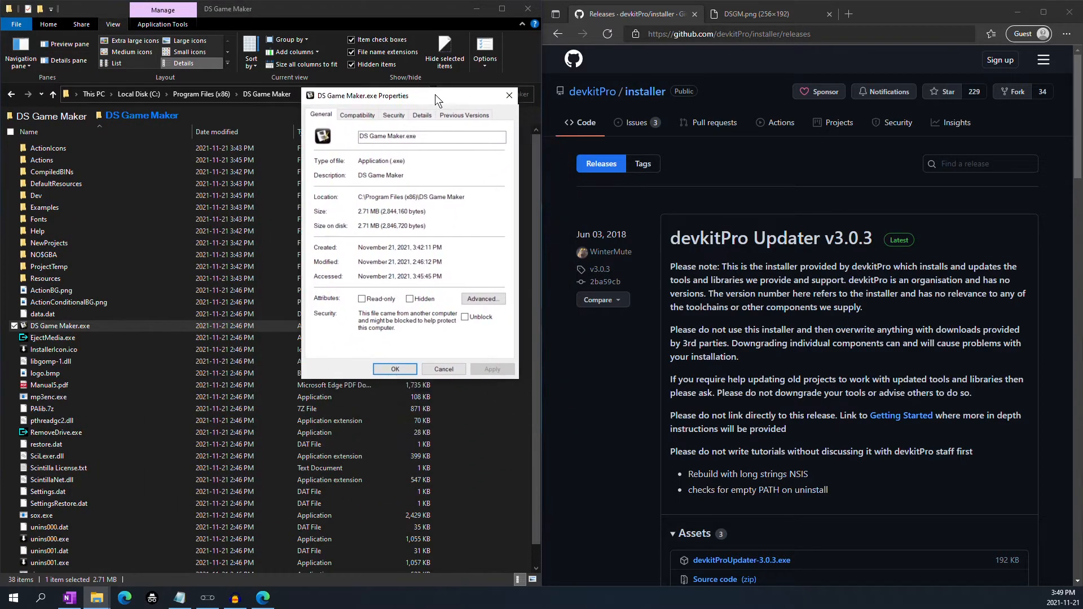
left_click(363, 116)
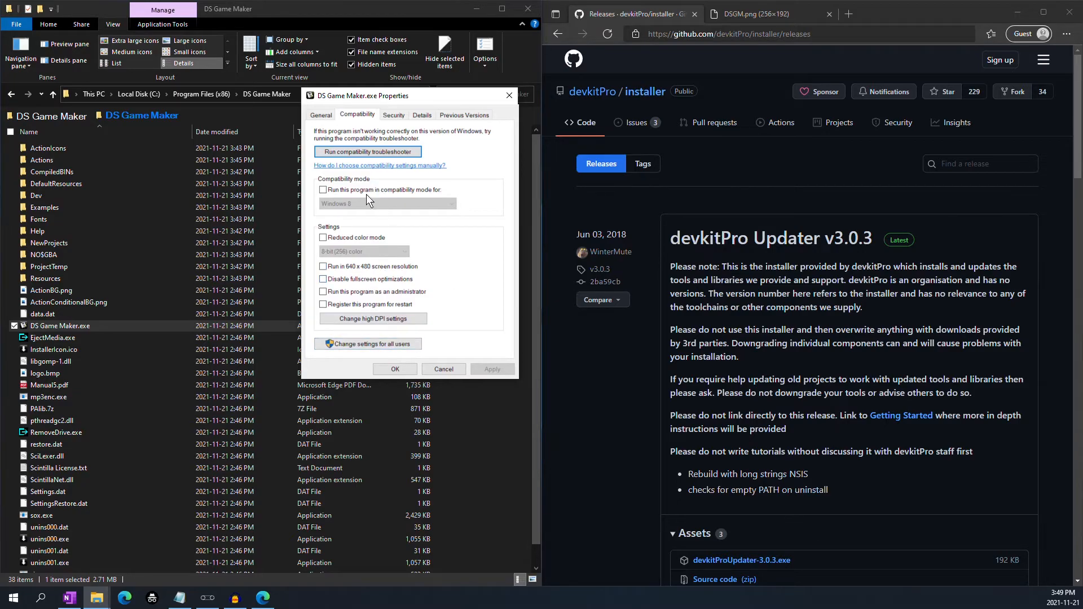
left_click(325, 292)
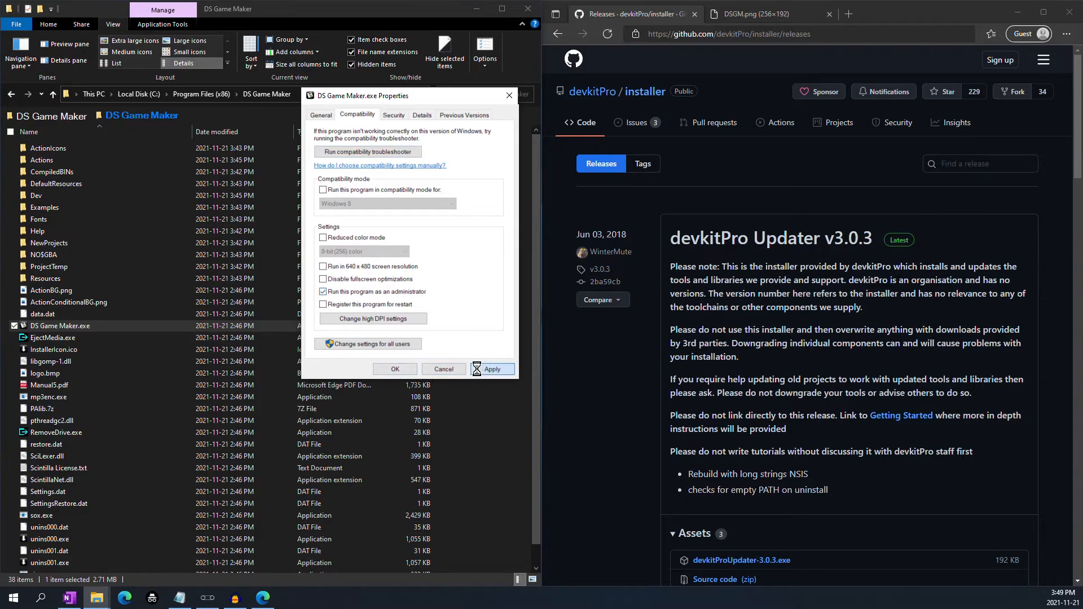
left_click(405, 369)
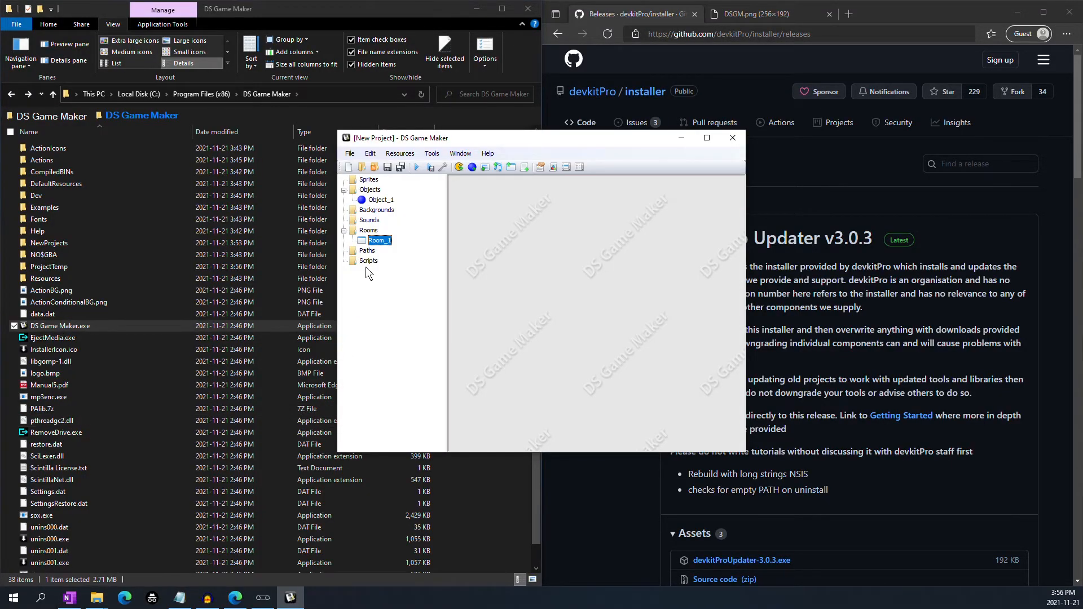
In DS Game Maker, add a new sprite with its default settings and assign it to Object_1
left_click(458, 167)
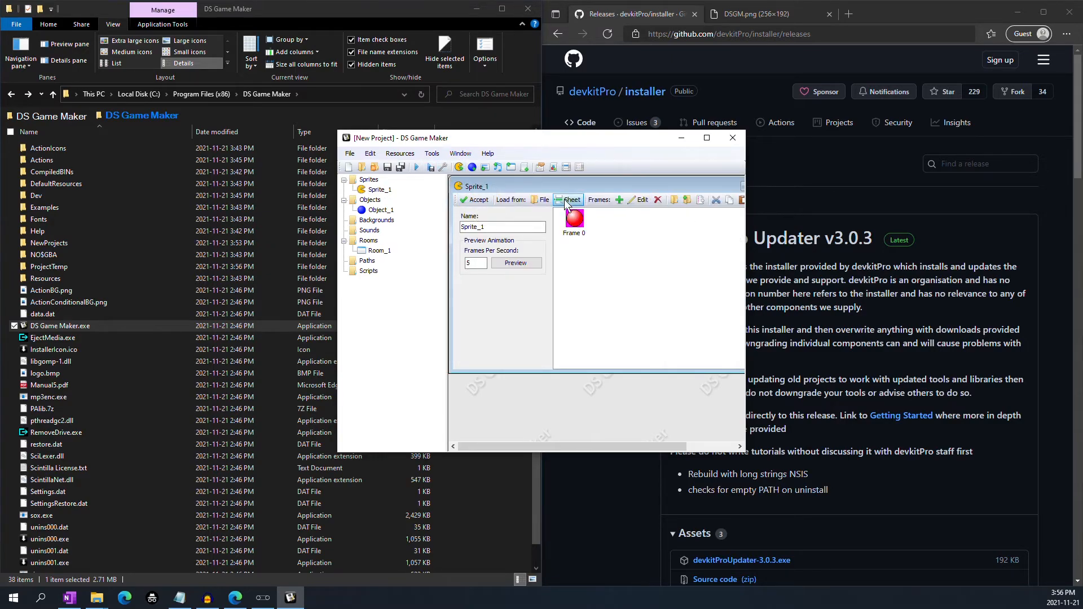
left_click(477, 201)
double_click(396, 208)
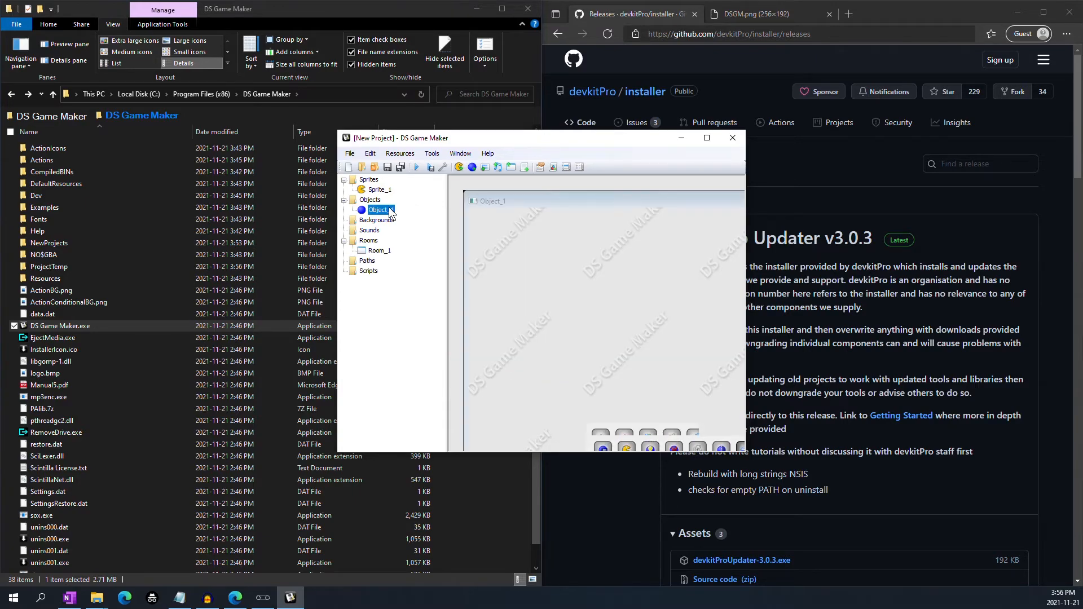
left_click(570, 268)
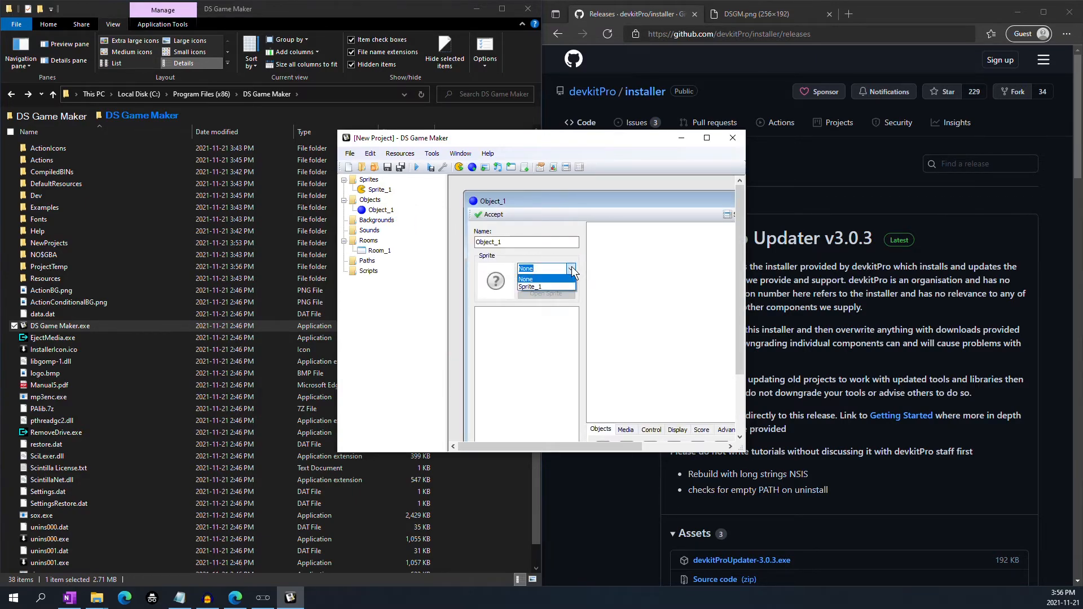
left_click(545, 285)
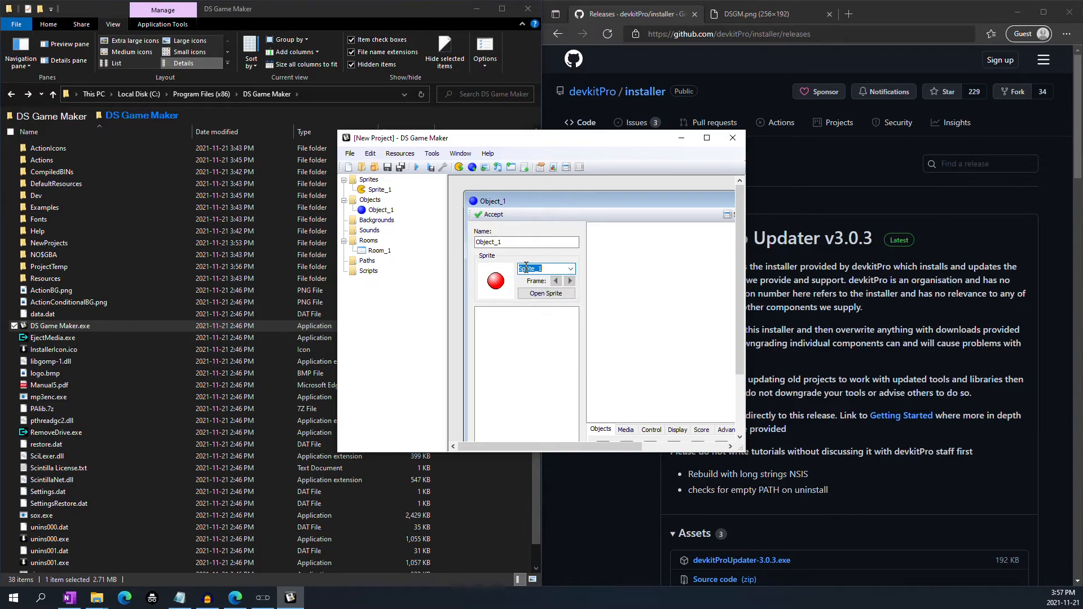
Accept the Object_1 settings, and plot one Object_1 instance in the top screen area of Room_1, accepting the room
left_click(482, 213)
left_click(377, 251)
double_click(376, 252)
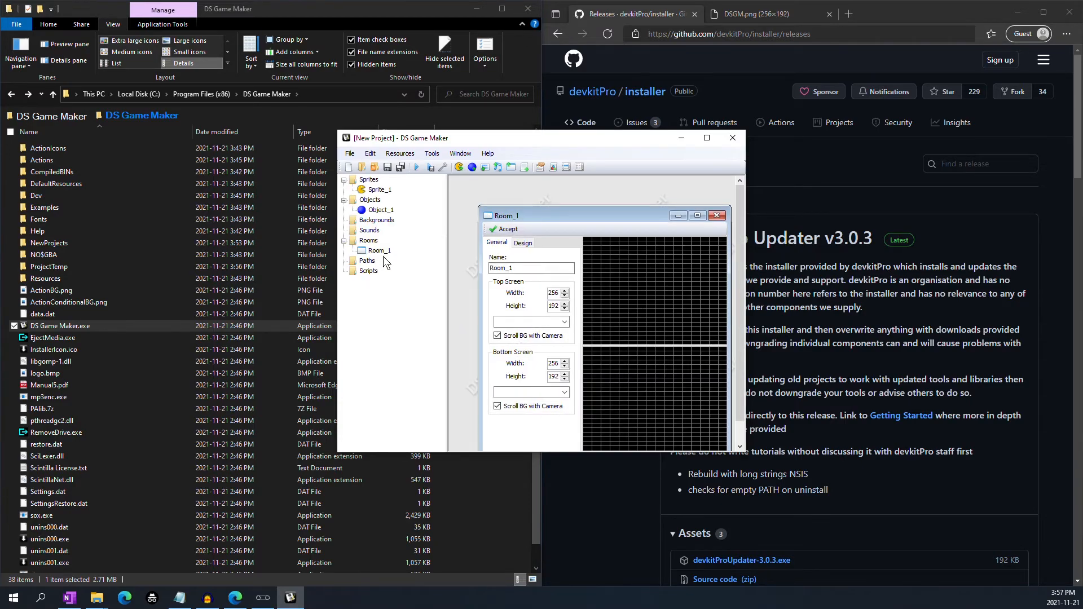
left_click(525, 243)
left_click(570, 270)
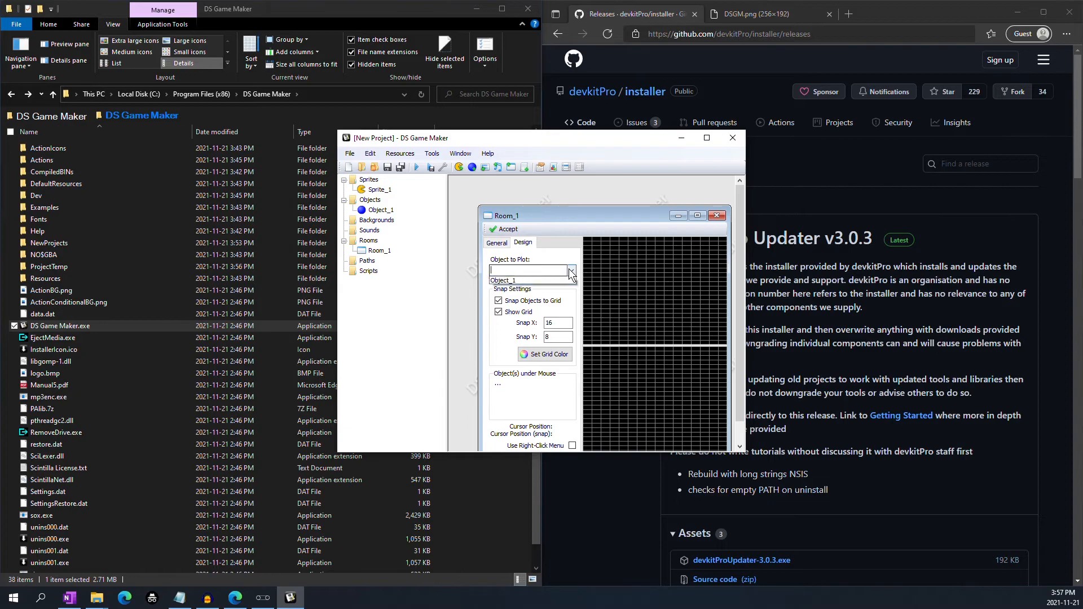
left_click(529, 279)
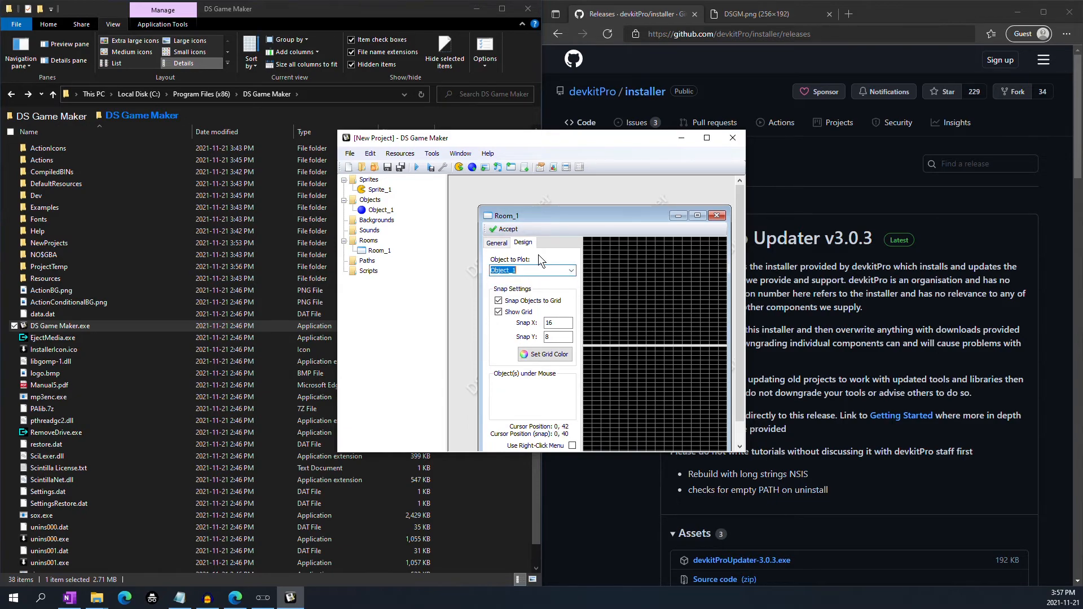
left_click(642, 280)
left_click(503, 230)
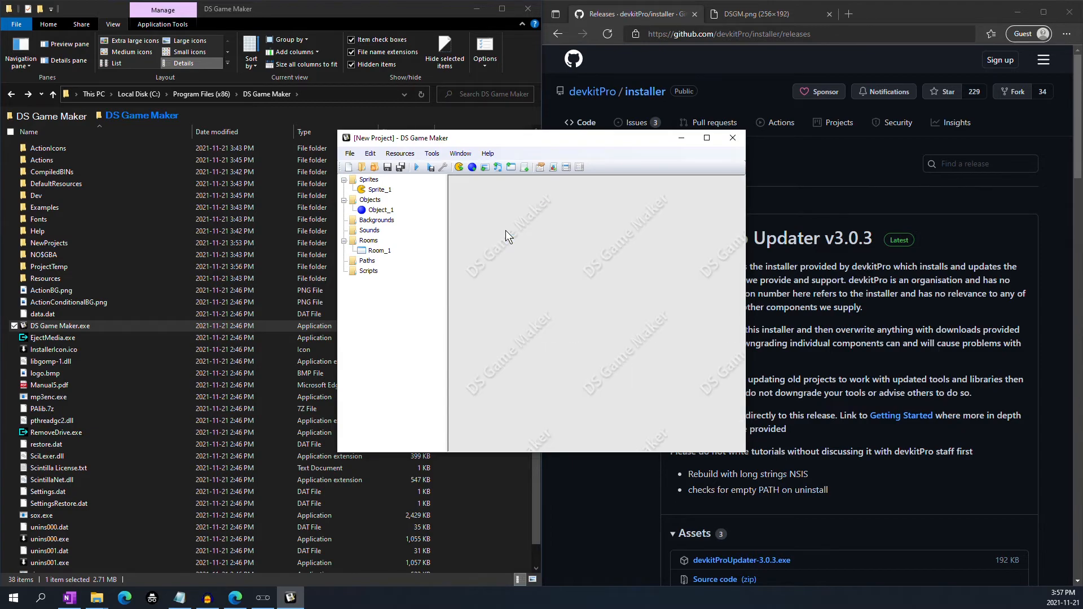
Test the game, move the build console aside, and continue past its pause once the build has finished
left_click(417, 168)
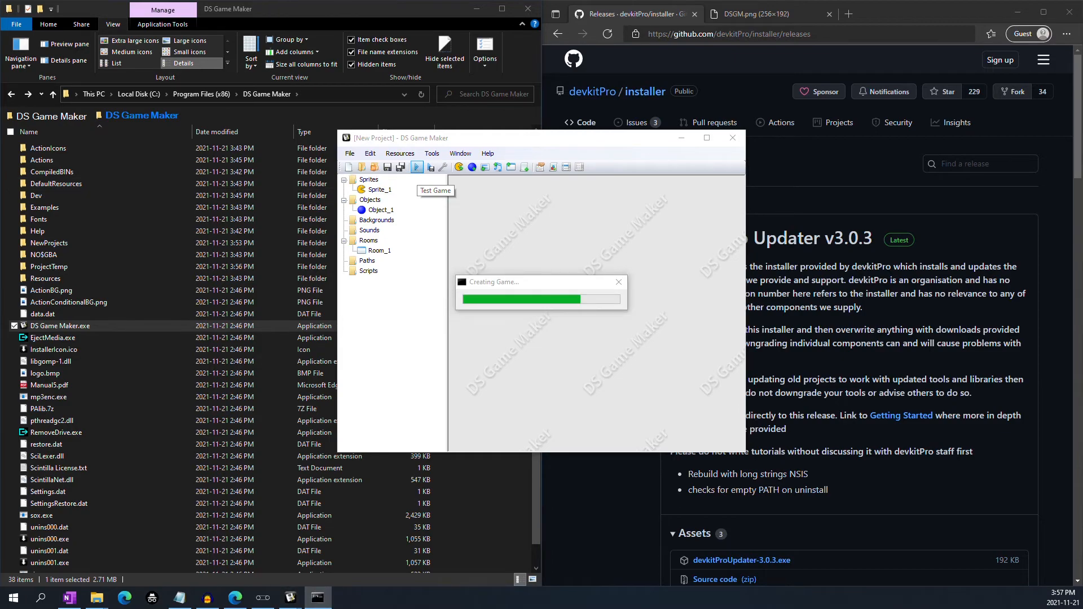
left_click_drag(570, 96, 828, 120)
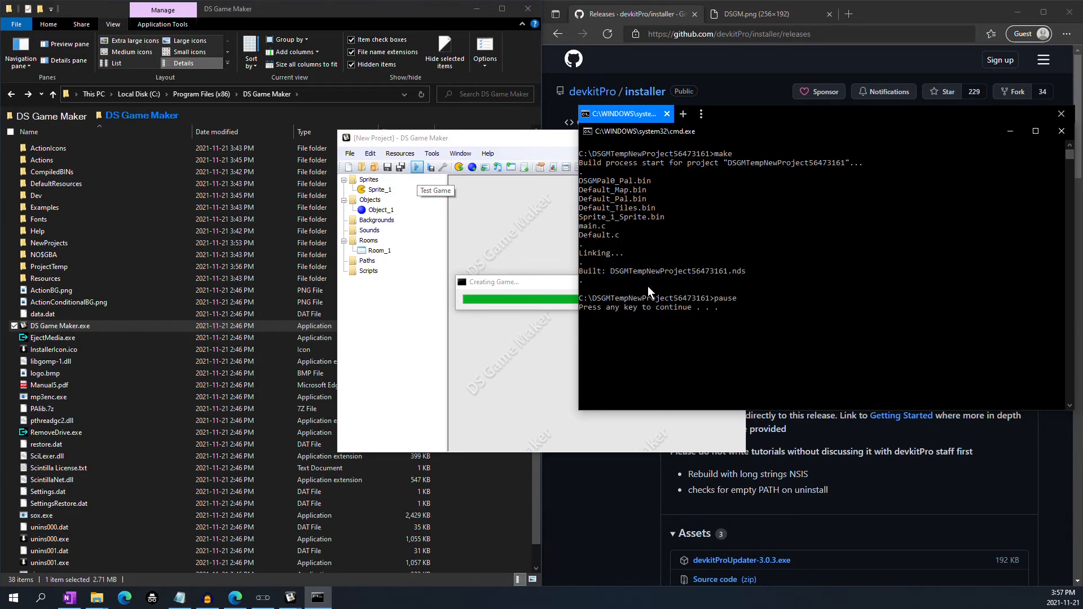
key("Return")
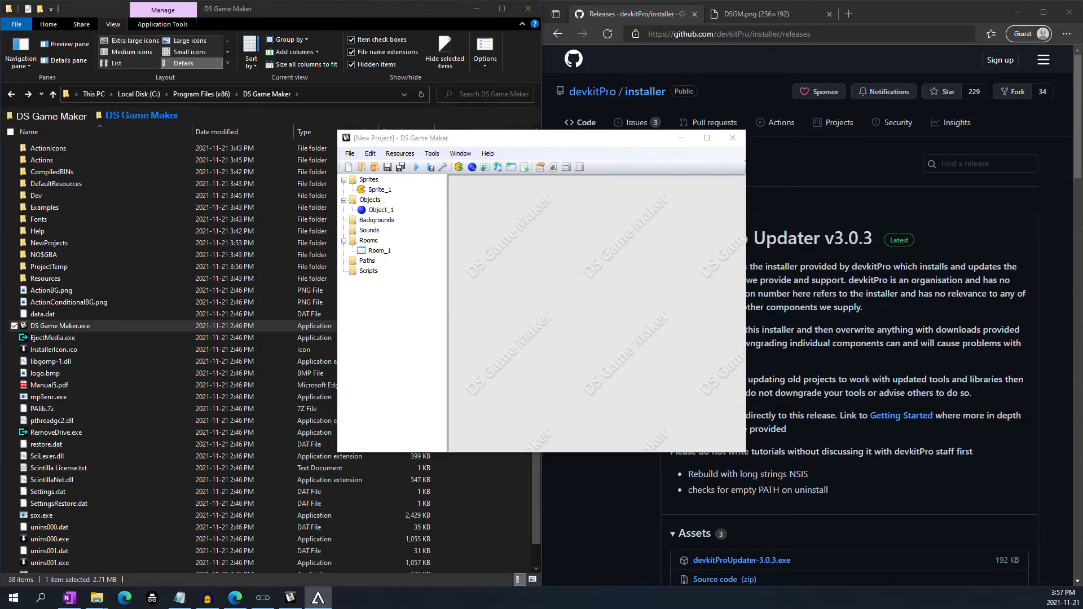